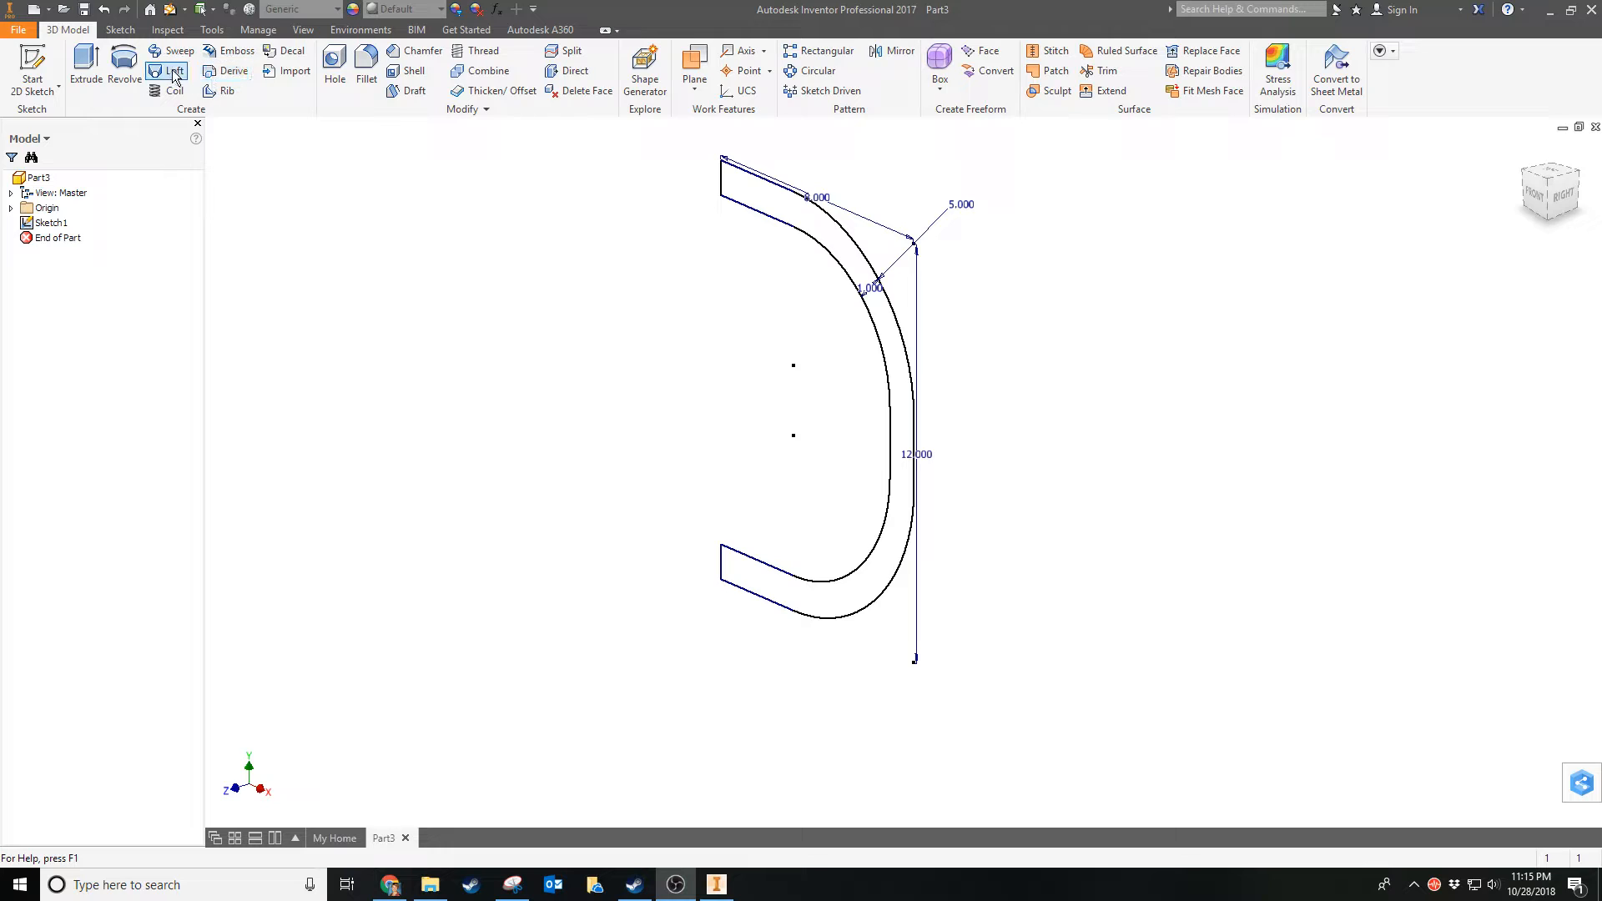
Revolve the C-shaped profile by an angle of 20 degrees about the short vertical line at its upper end
{"action": "left_click", "coordinate": [126, 62]}
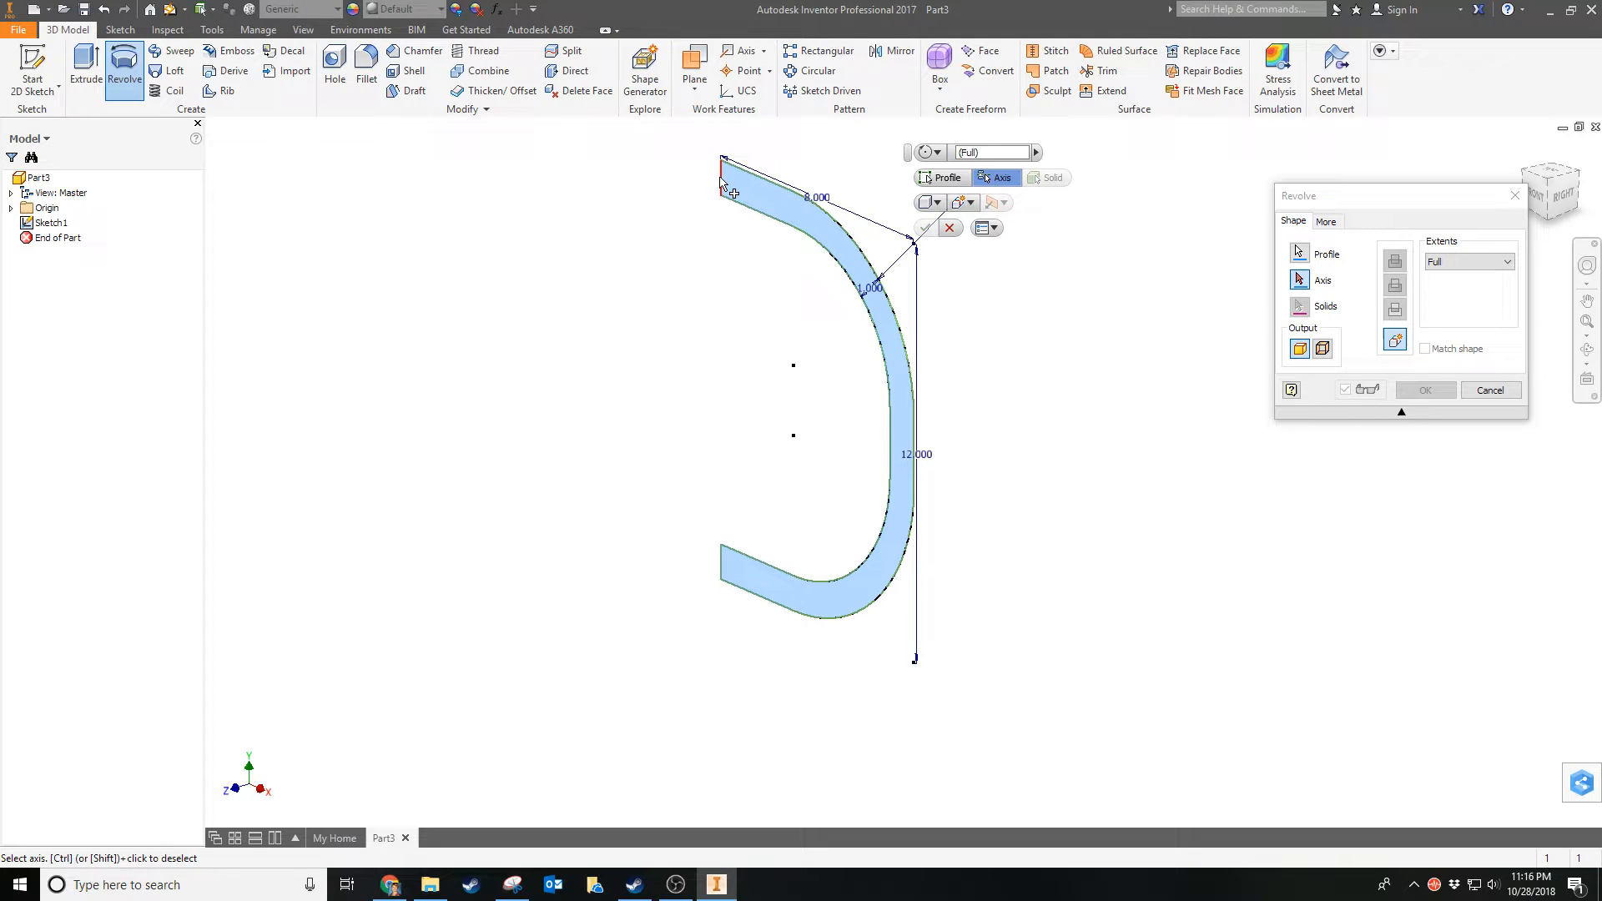
{"action": "scroll", "coordinate": [723, 179], "scroll_direction": "down", "scroll_amount": 2}
{"action": "scroll", "coordinate": [723, 173], "scroll_direction": "up", "scroll_amount": 5}
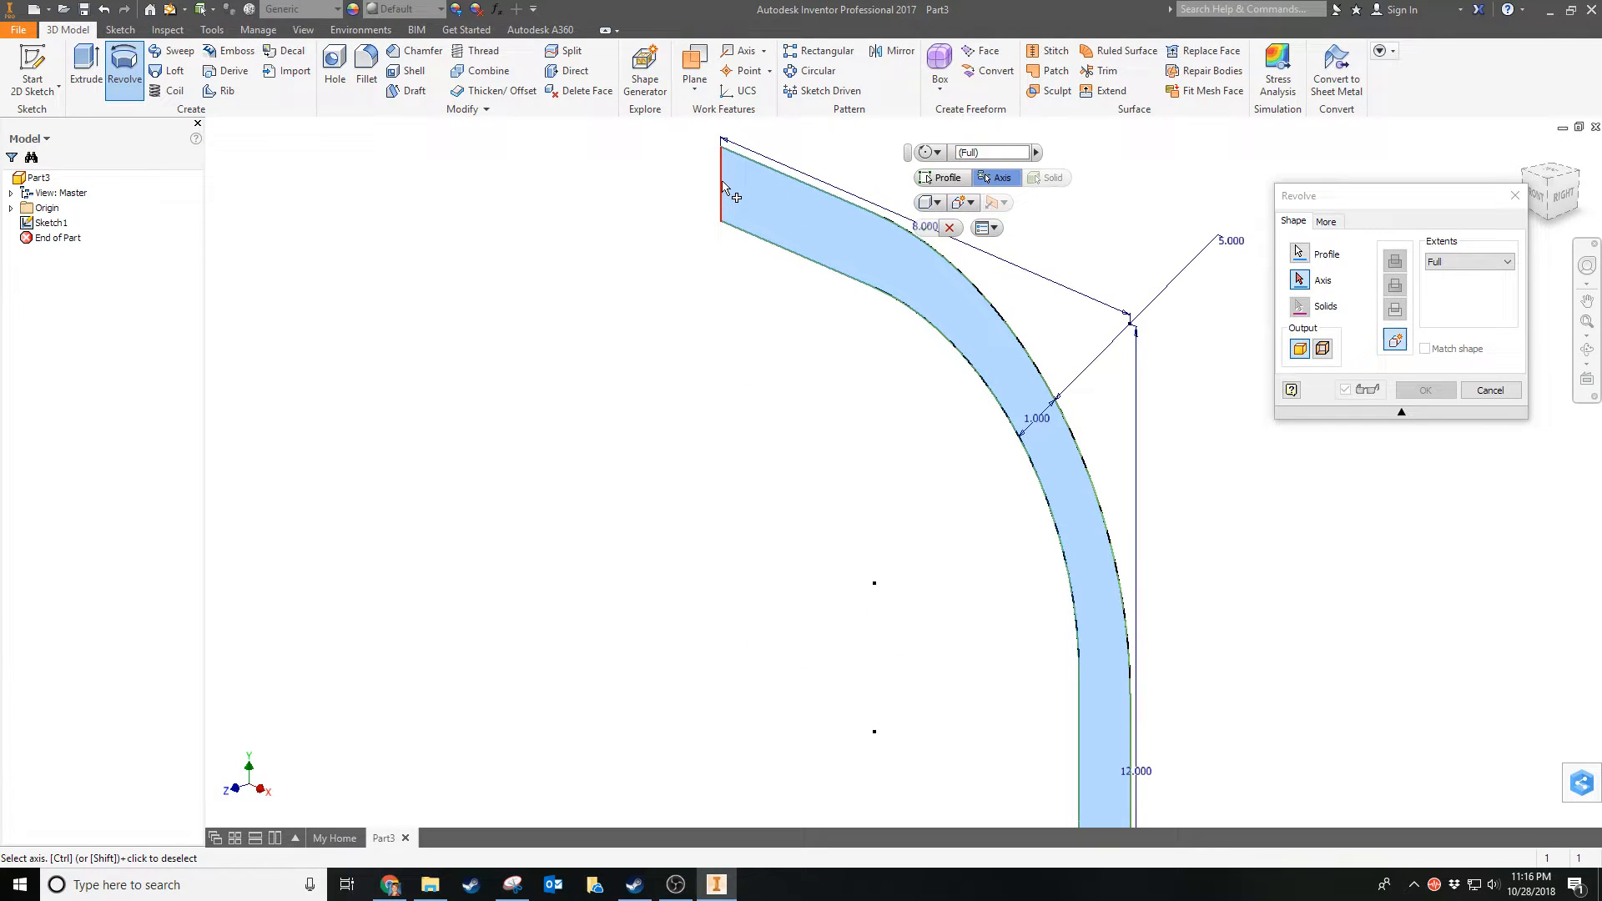
{"action": "left_click", "coordinate": [721, 185]}
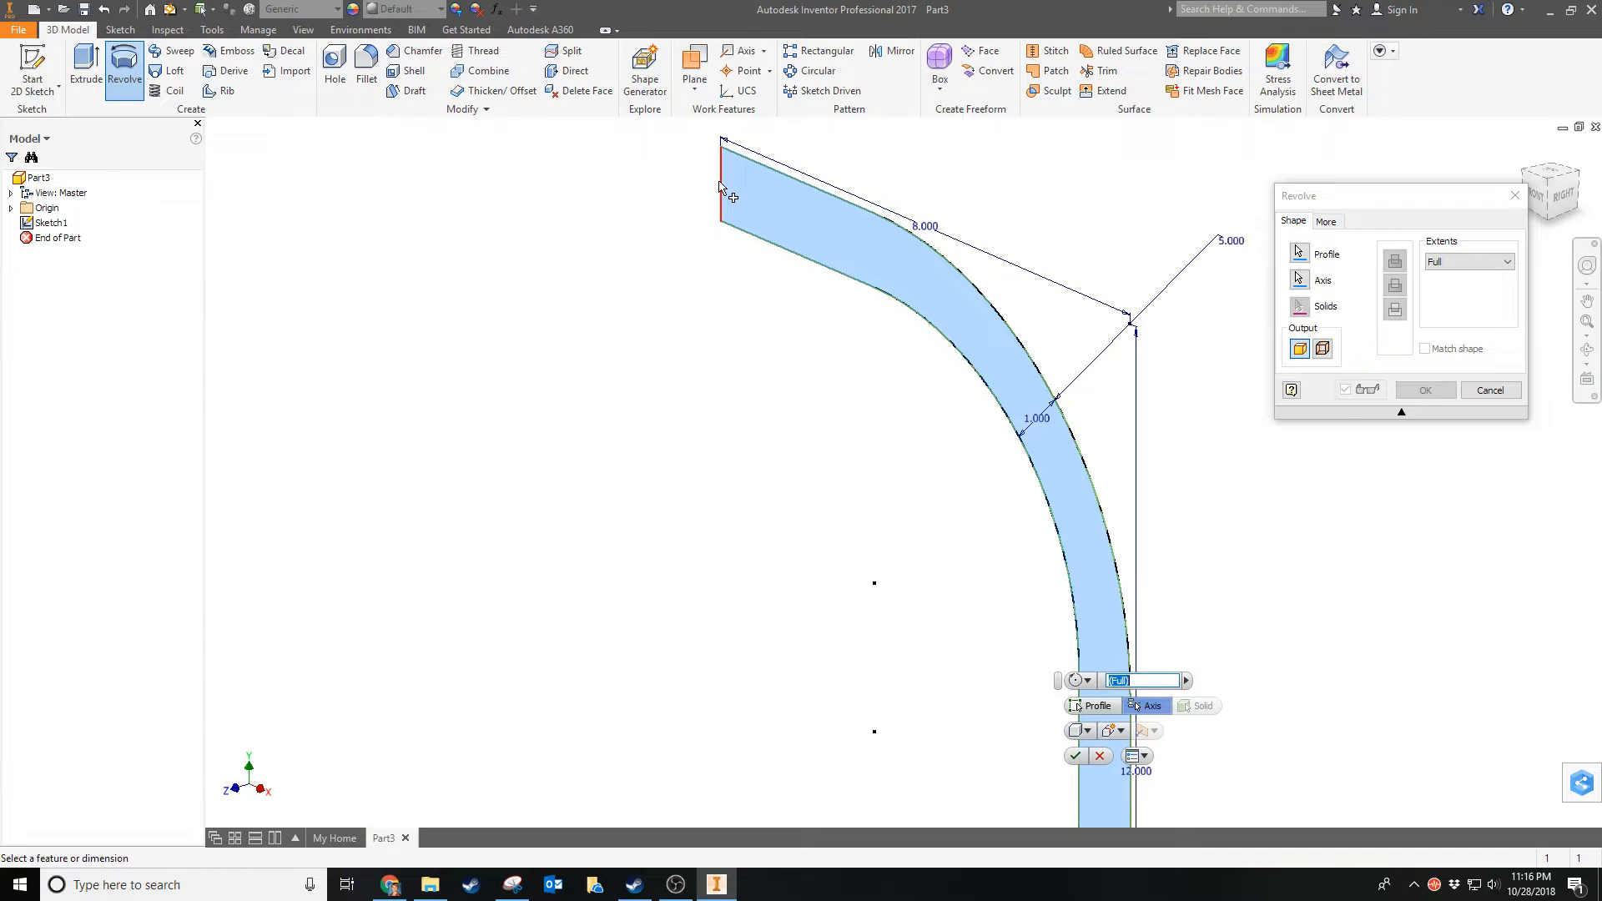
{"action": "scroll", "coordinate": [898, 263], "scroll_direction": "up", "scroll_amount": 5}
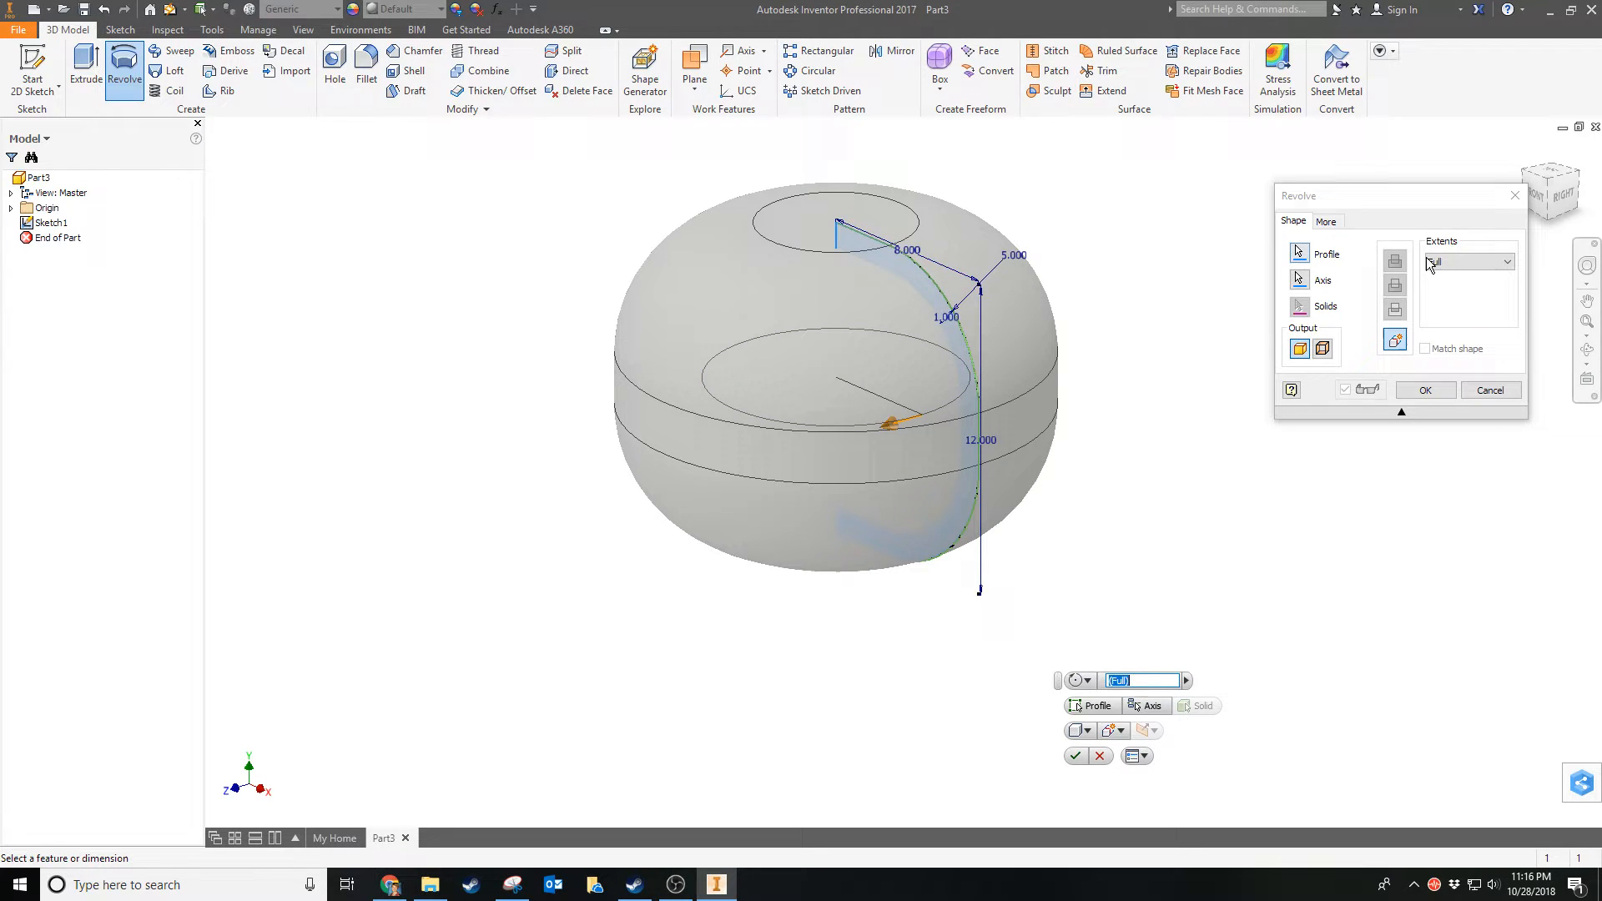
{"action": "left_click", "coordinate": [1465, 263]}
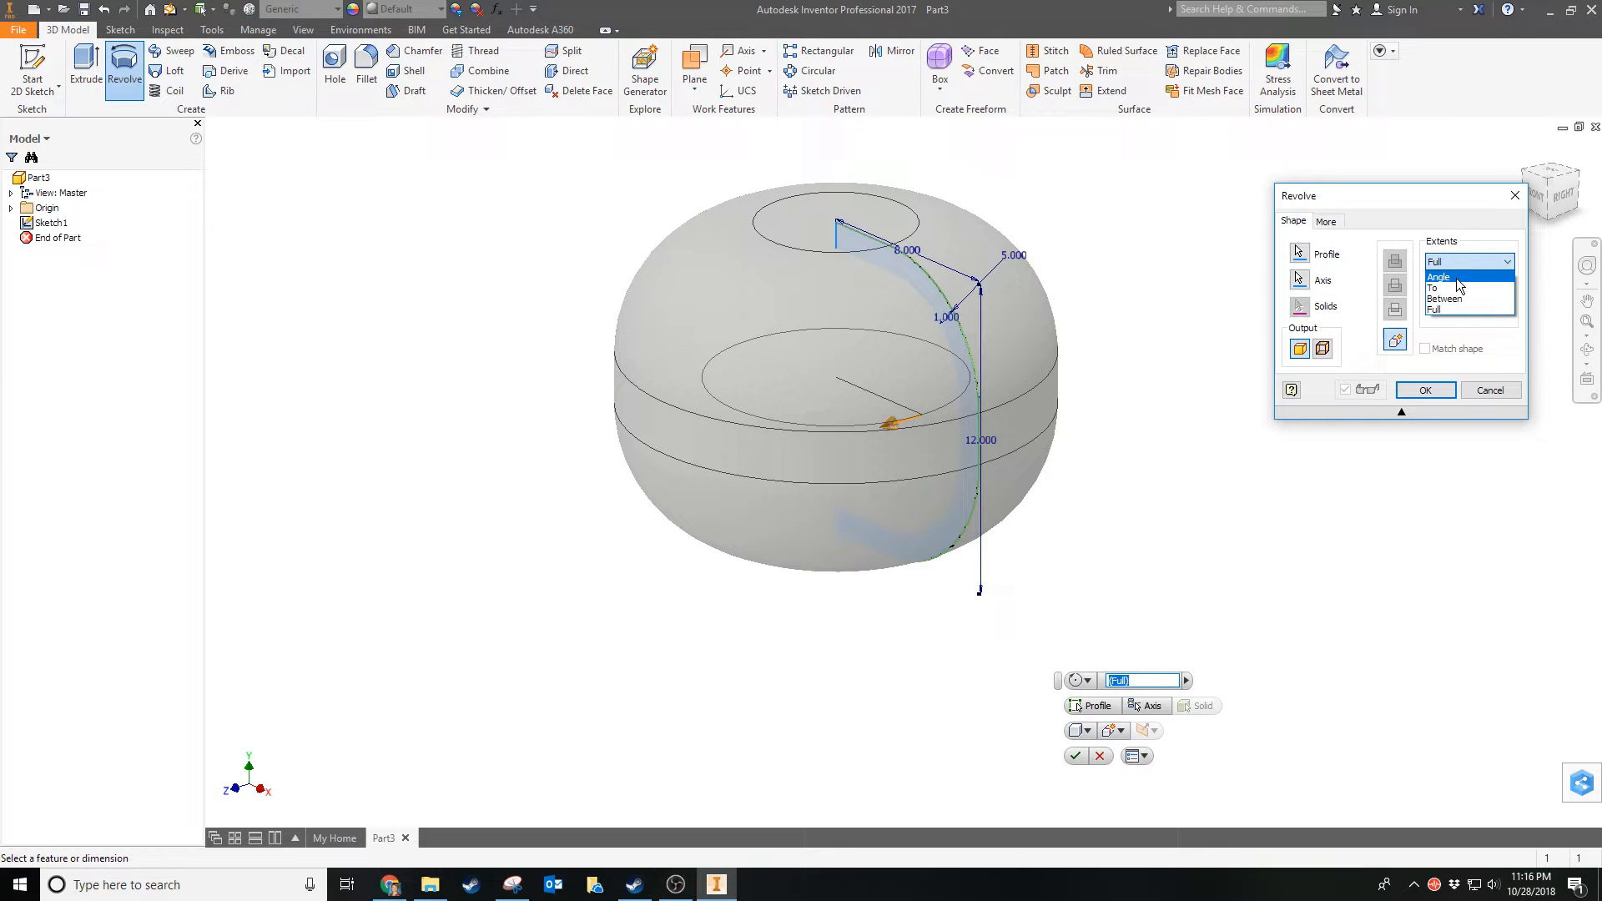
{"action": "left_click", "coordinate": [1458, 284]}
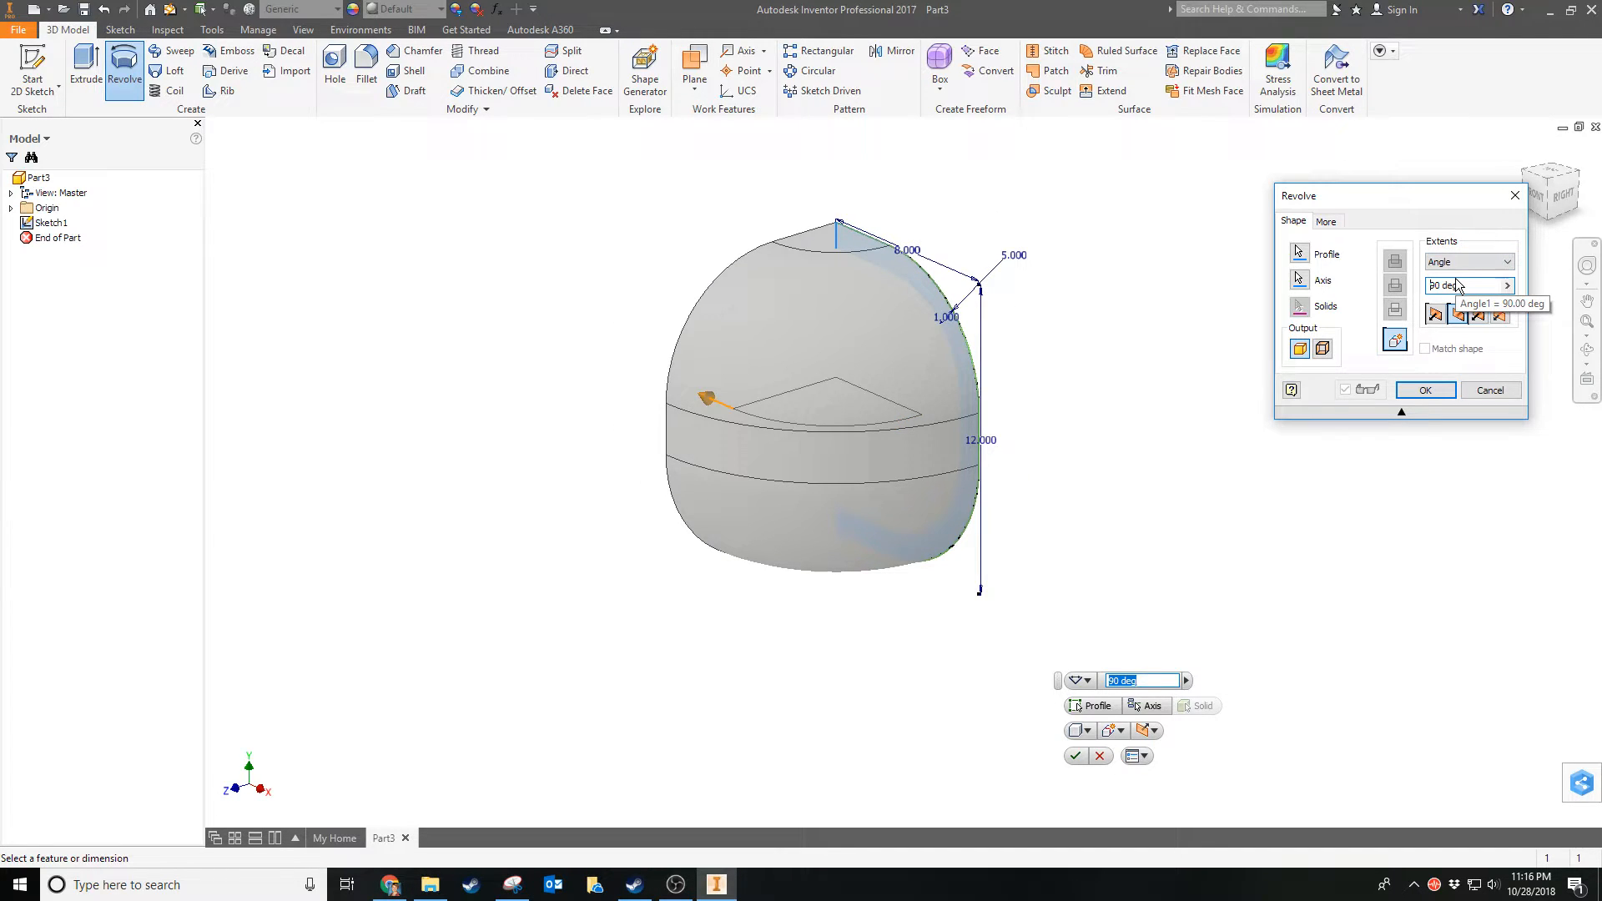
{"action": "left_click_drag", "start_coordinate": [1473, 279], "coordinate": [1366, 280]}
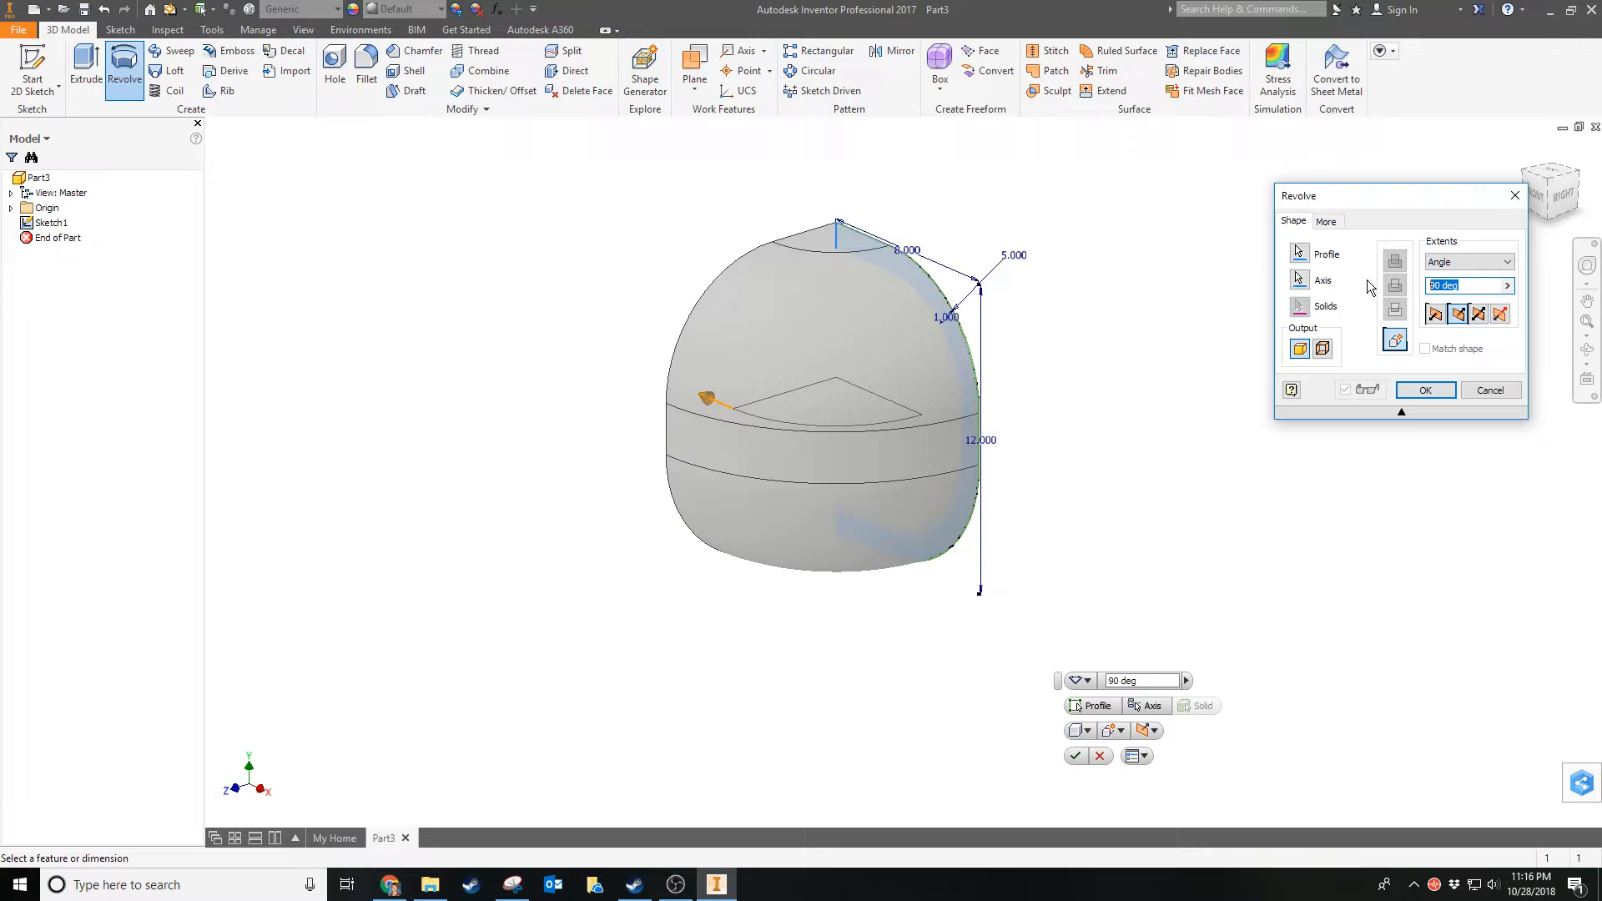
{"action": "type", "text": "20"}
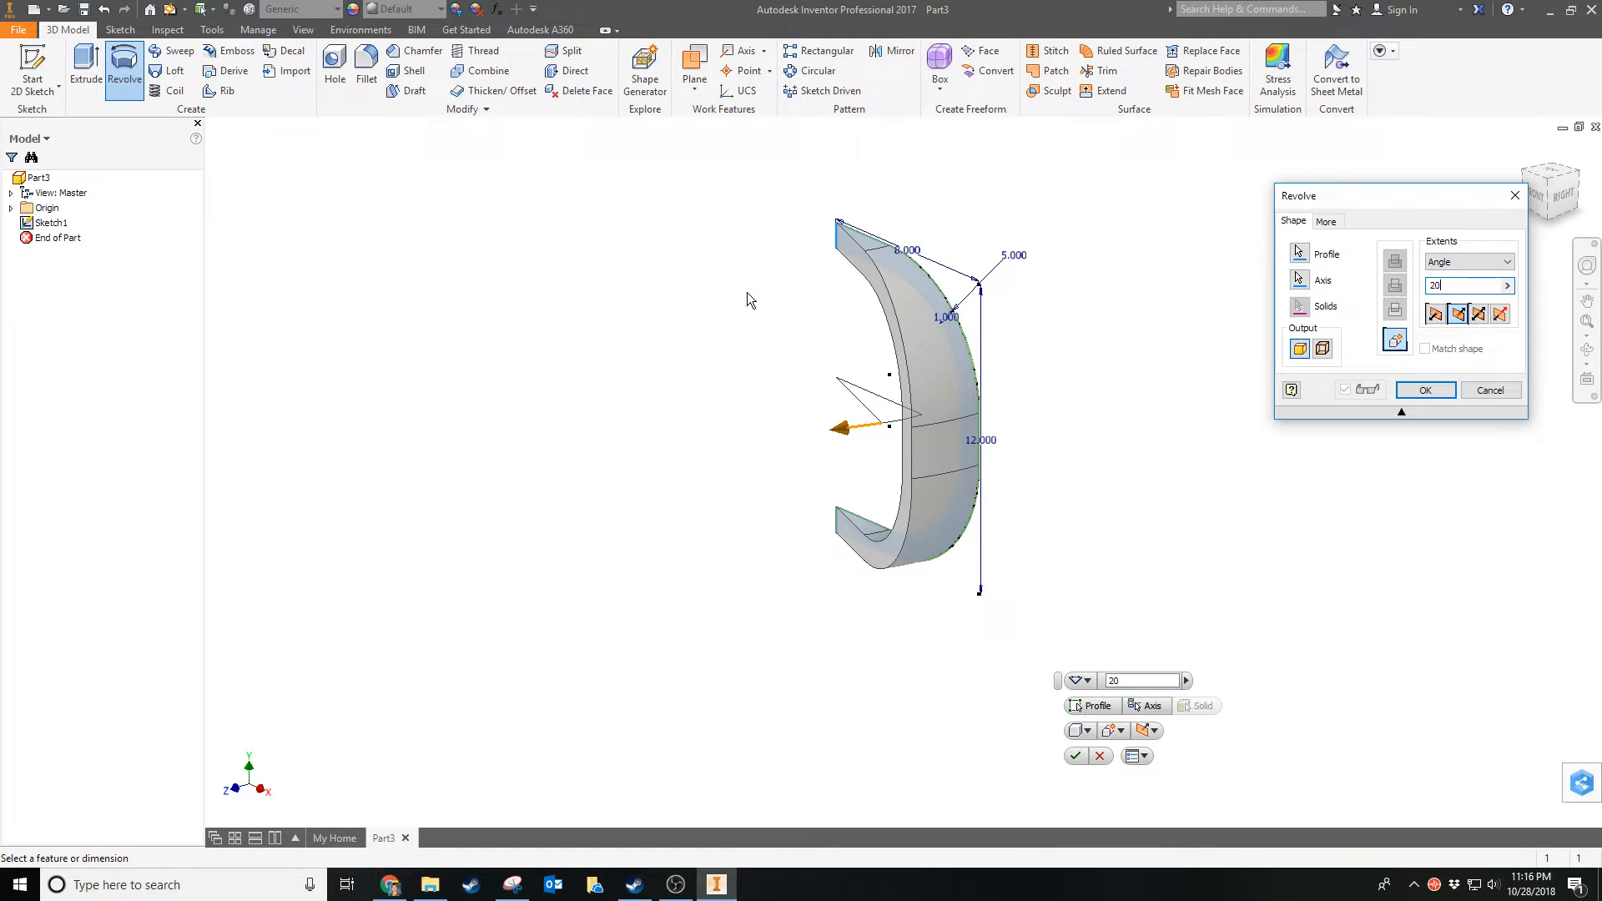
{"action": "left_click", "coordinate": [1432, 391]}
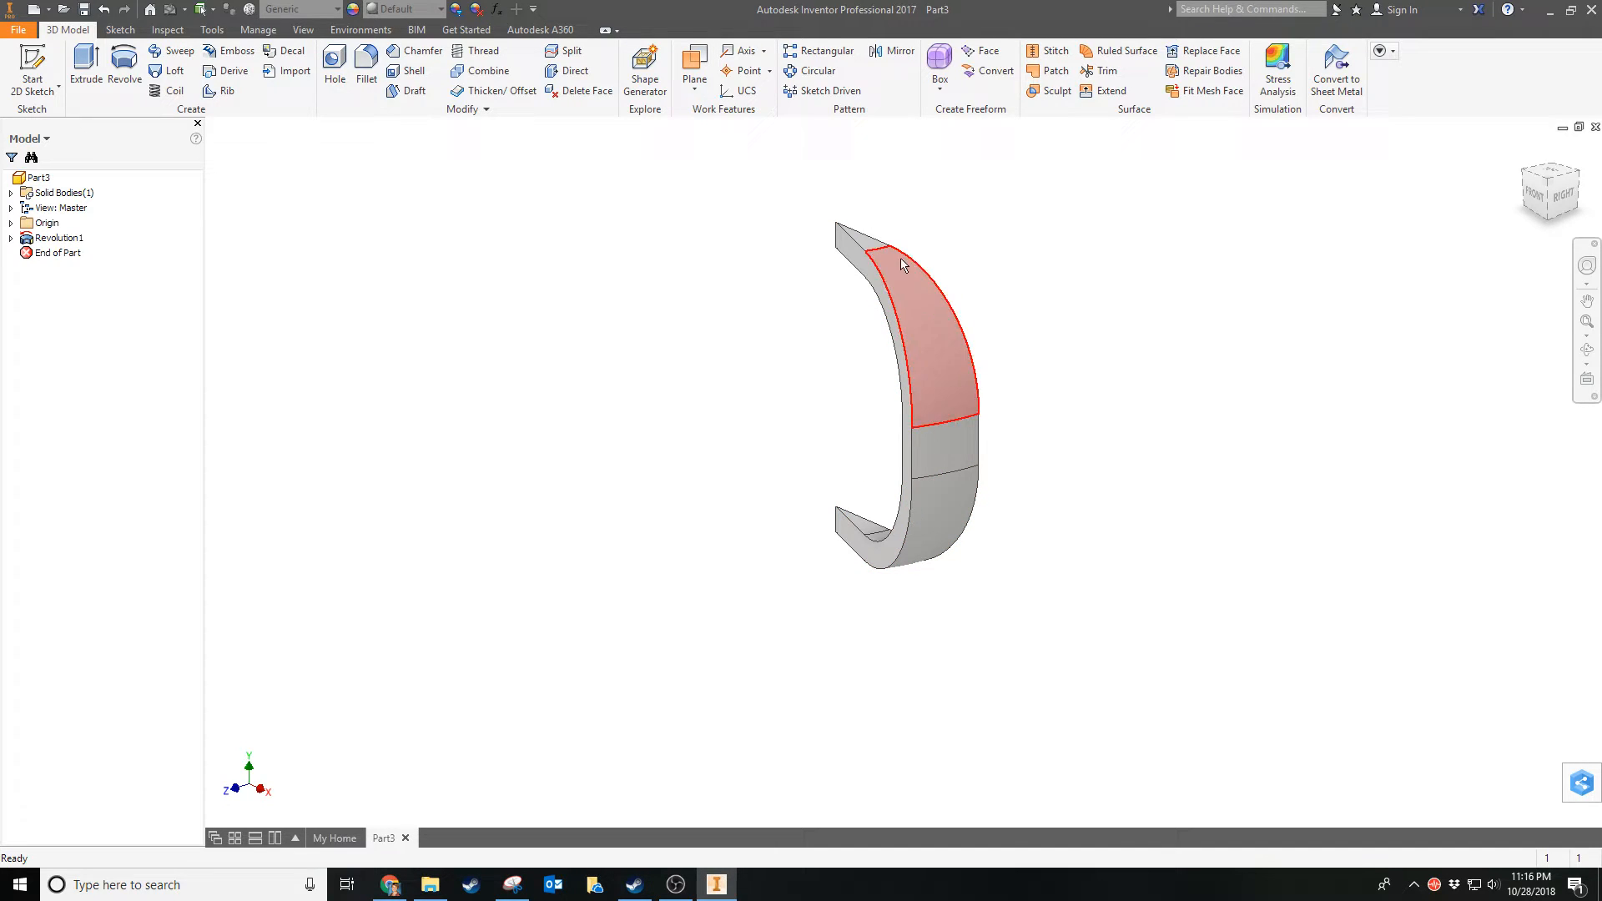
Fillet the two long outer edges of the revolved segment with a 0.4 in radius
{"action": "left_click", "coordinate": [367, 63]}
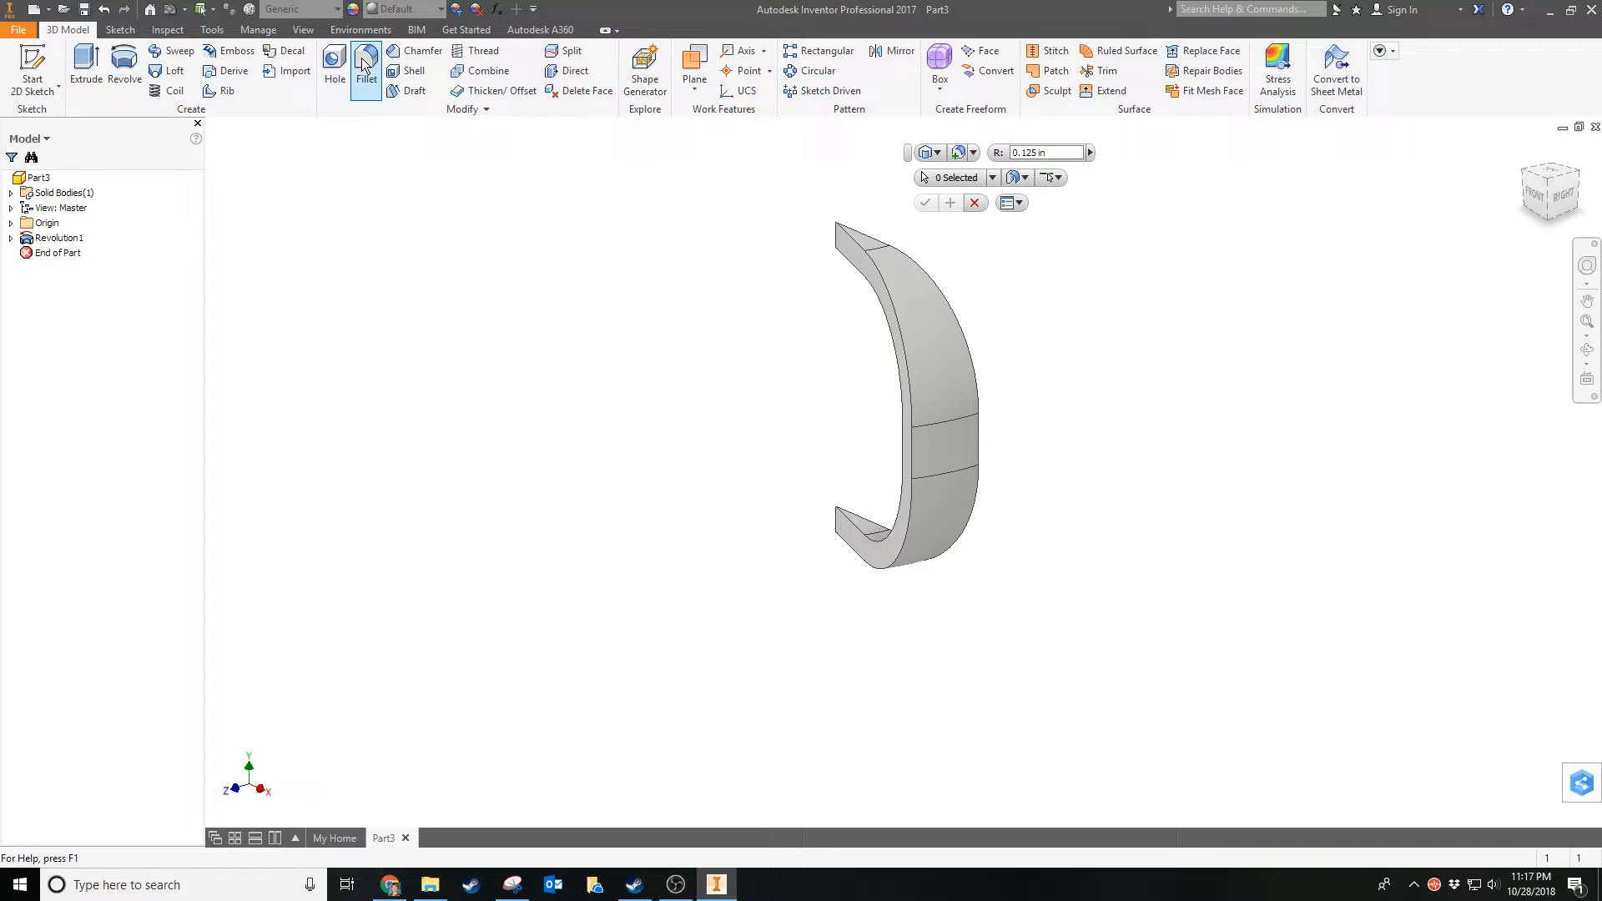
{"action": "left_click", "coordinate": [1062, 153]}
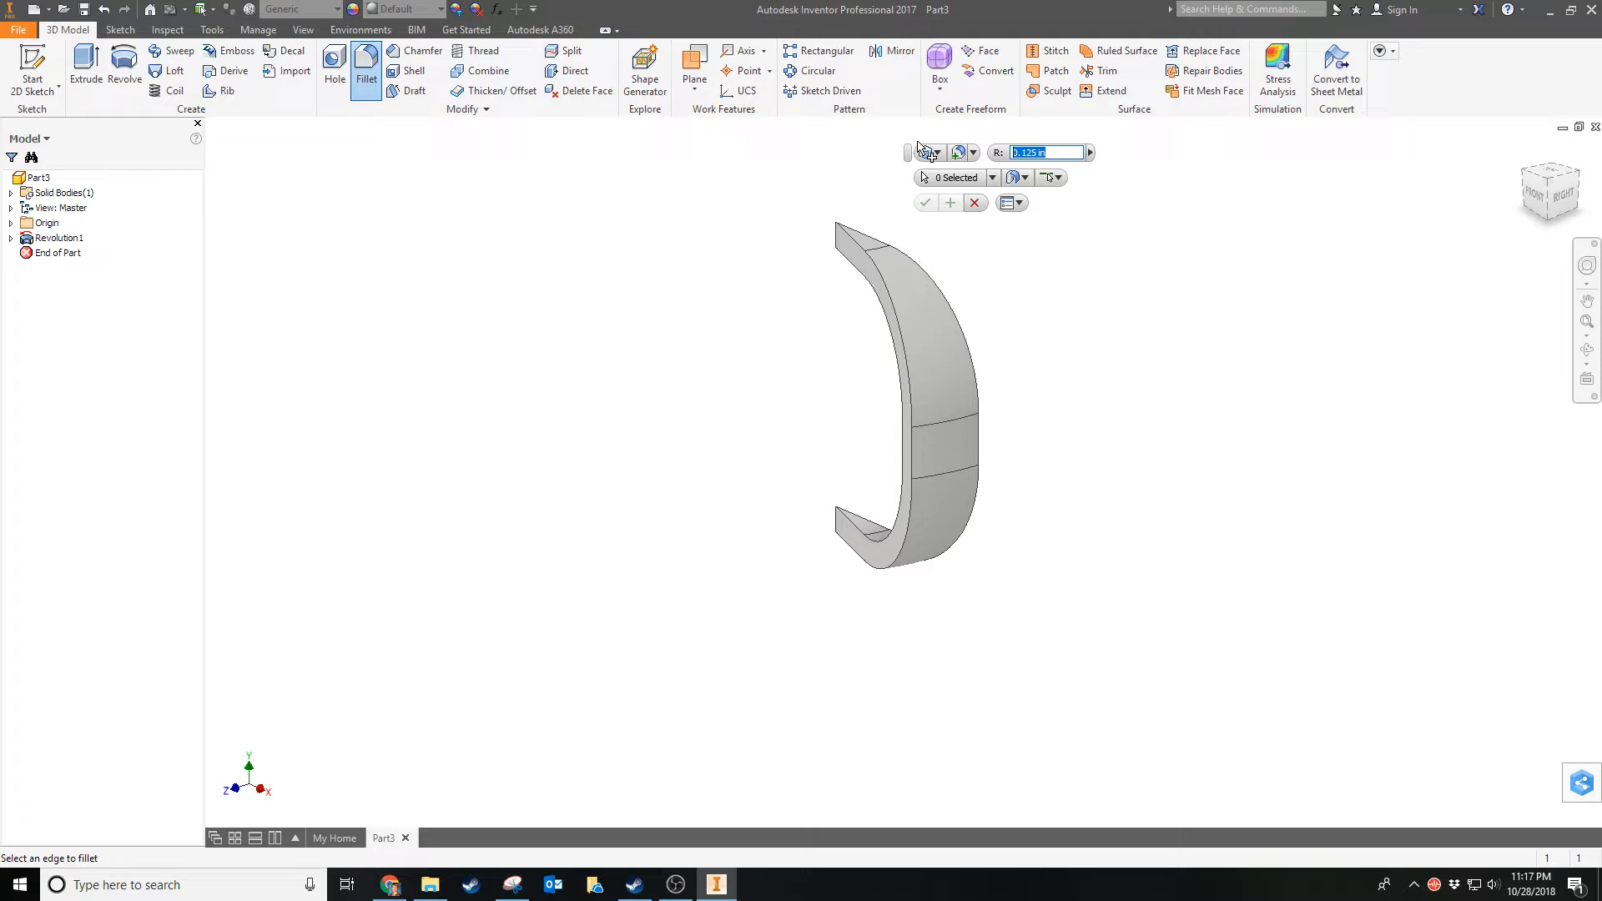
{"action": "type", "text": ".4"}
{"action": "left_click", "coordinate": [910, 386]}
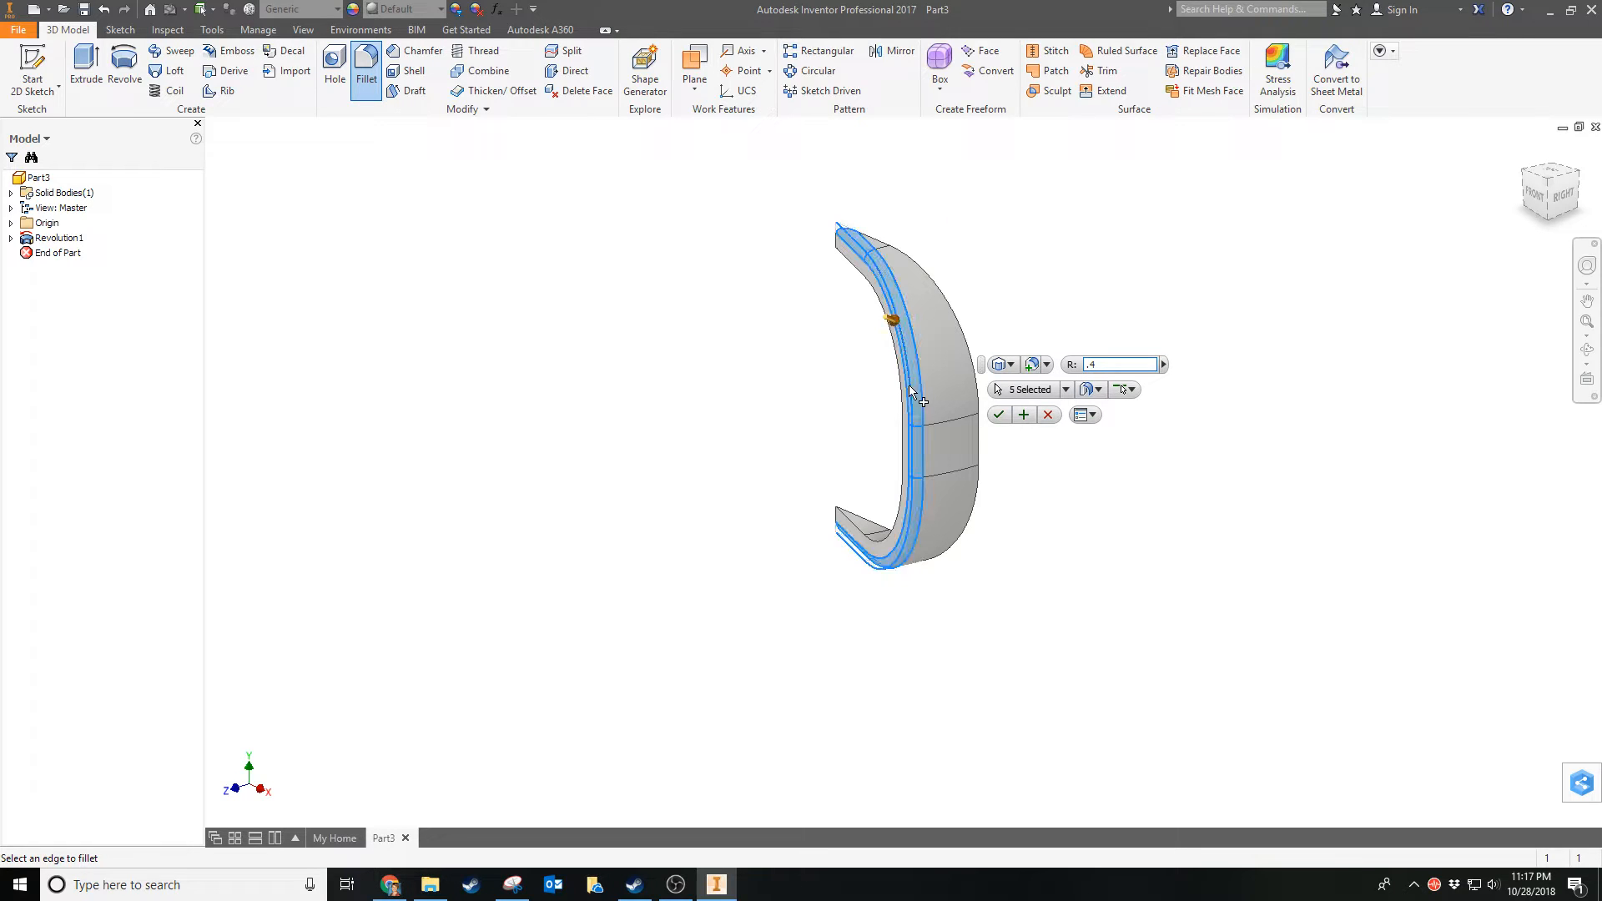
{"action": "left_click", "coordinate": [963, 337]}
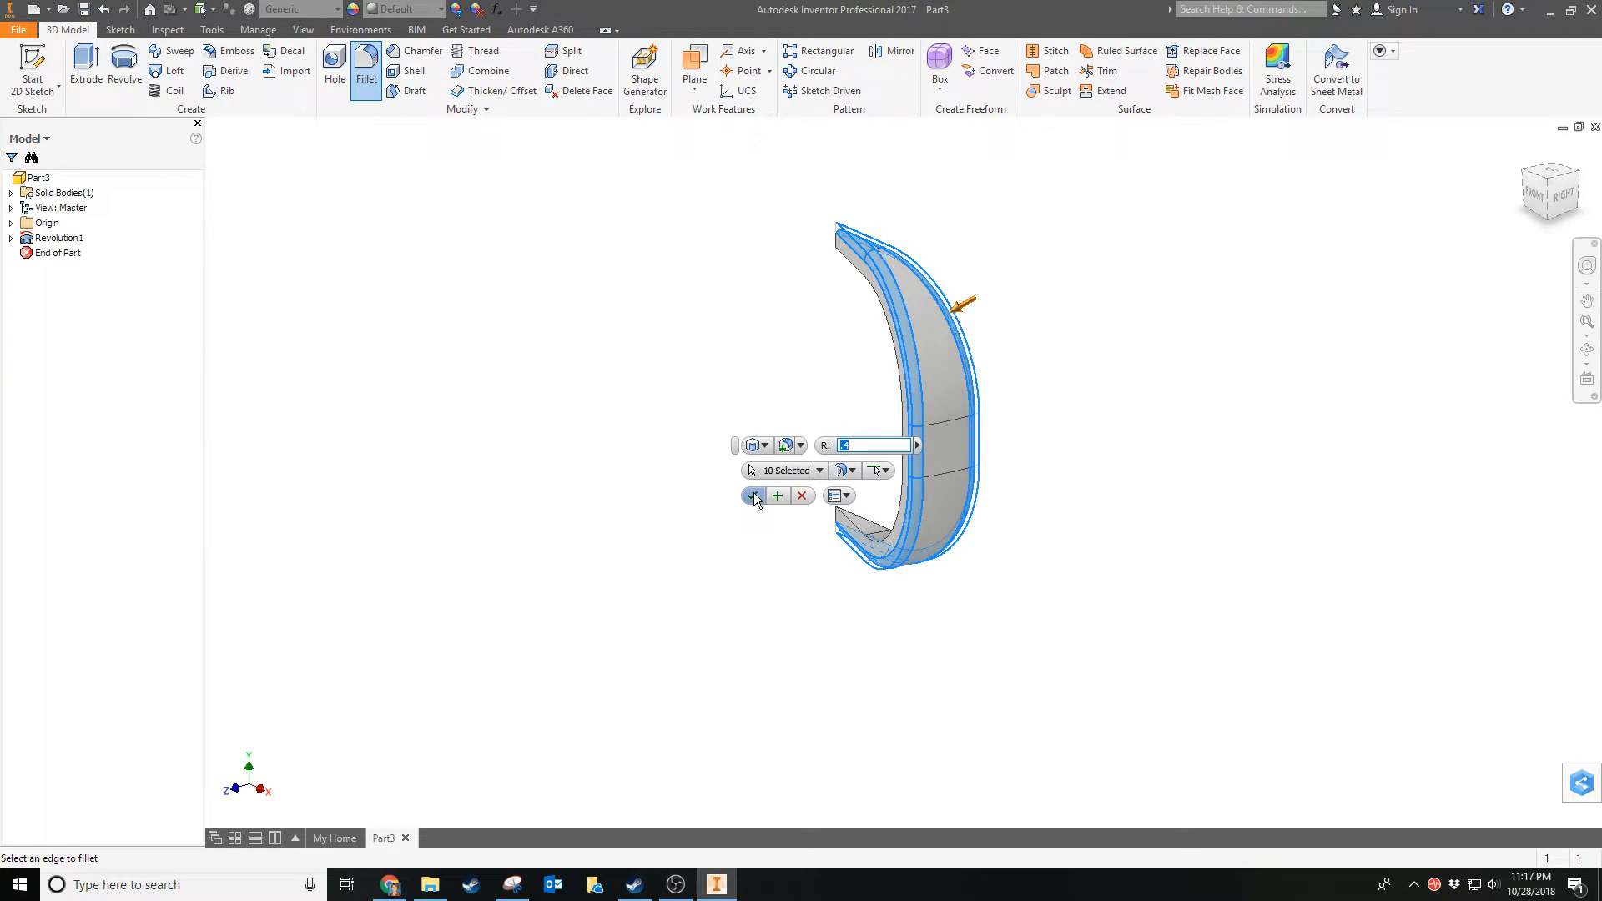
{"action": "left_click", "coordinate": [753, 497]}
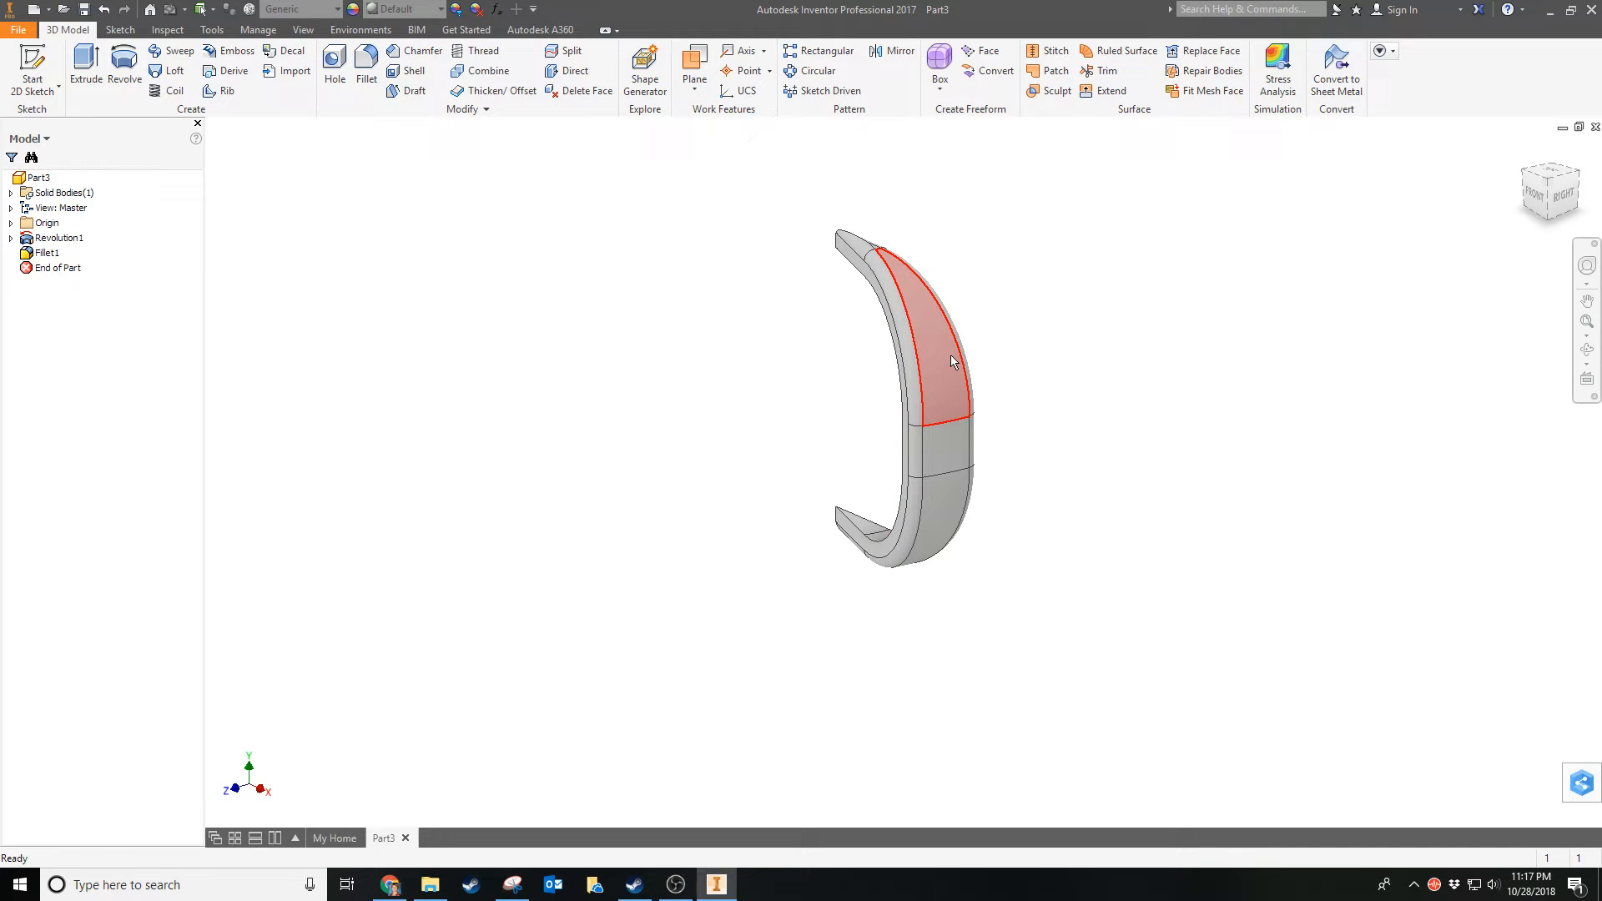
Circular-pattern the whole solid about its vertical revolve axis with 18 occurrences over 360 degrees
{"action": "left_click", "coordinate": [808, 73]}
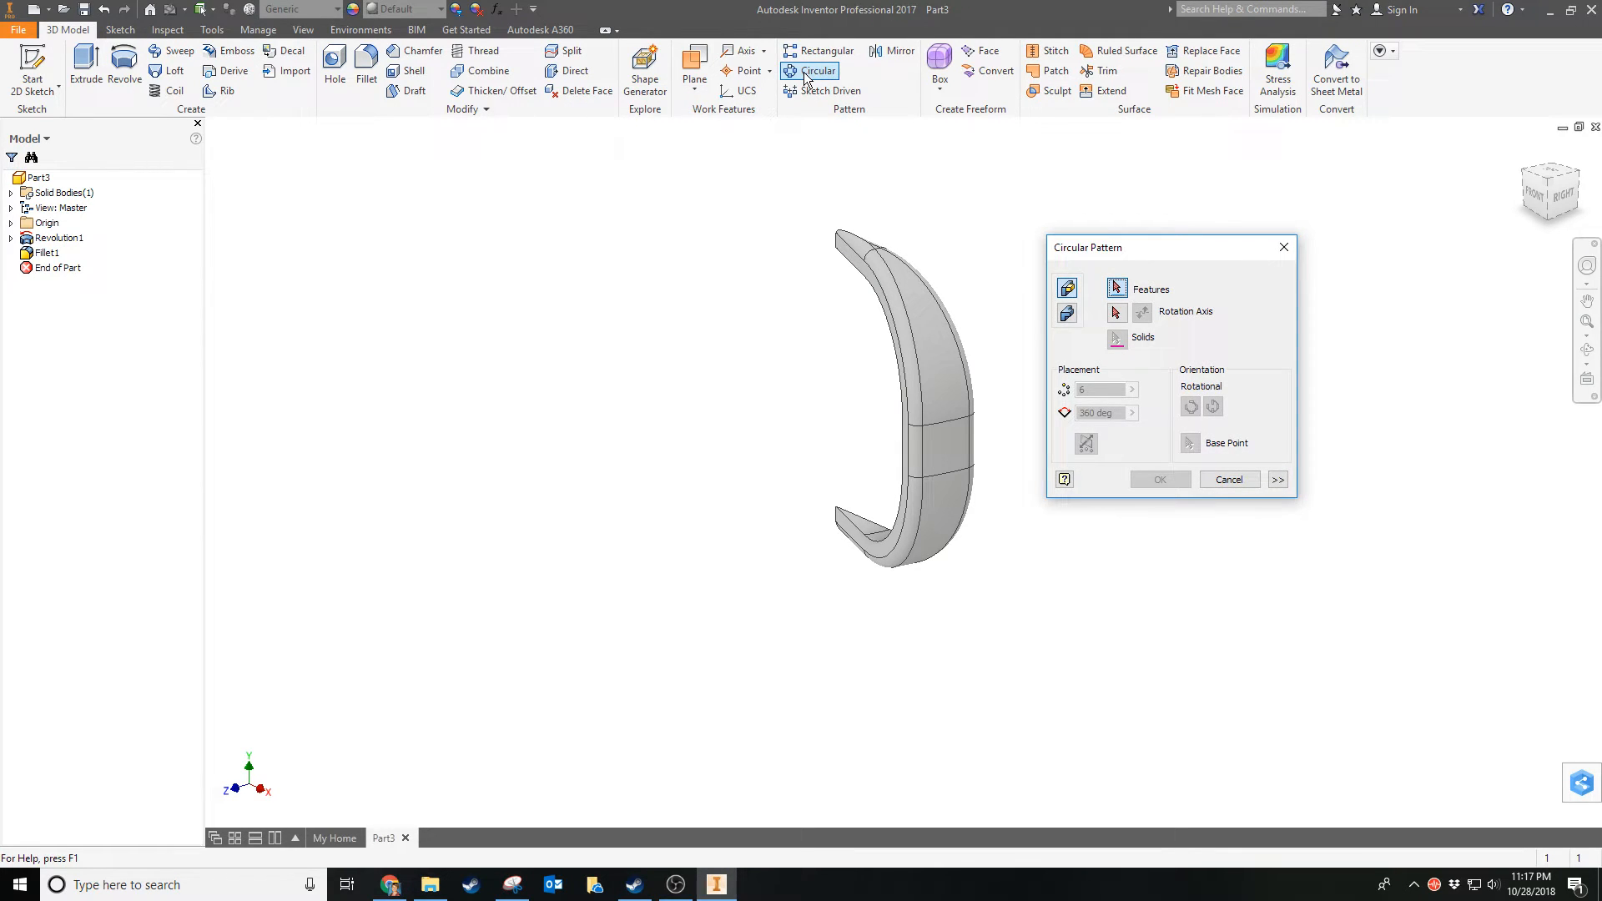
{"action": "left_click", "coordinate": [1067, 314]}
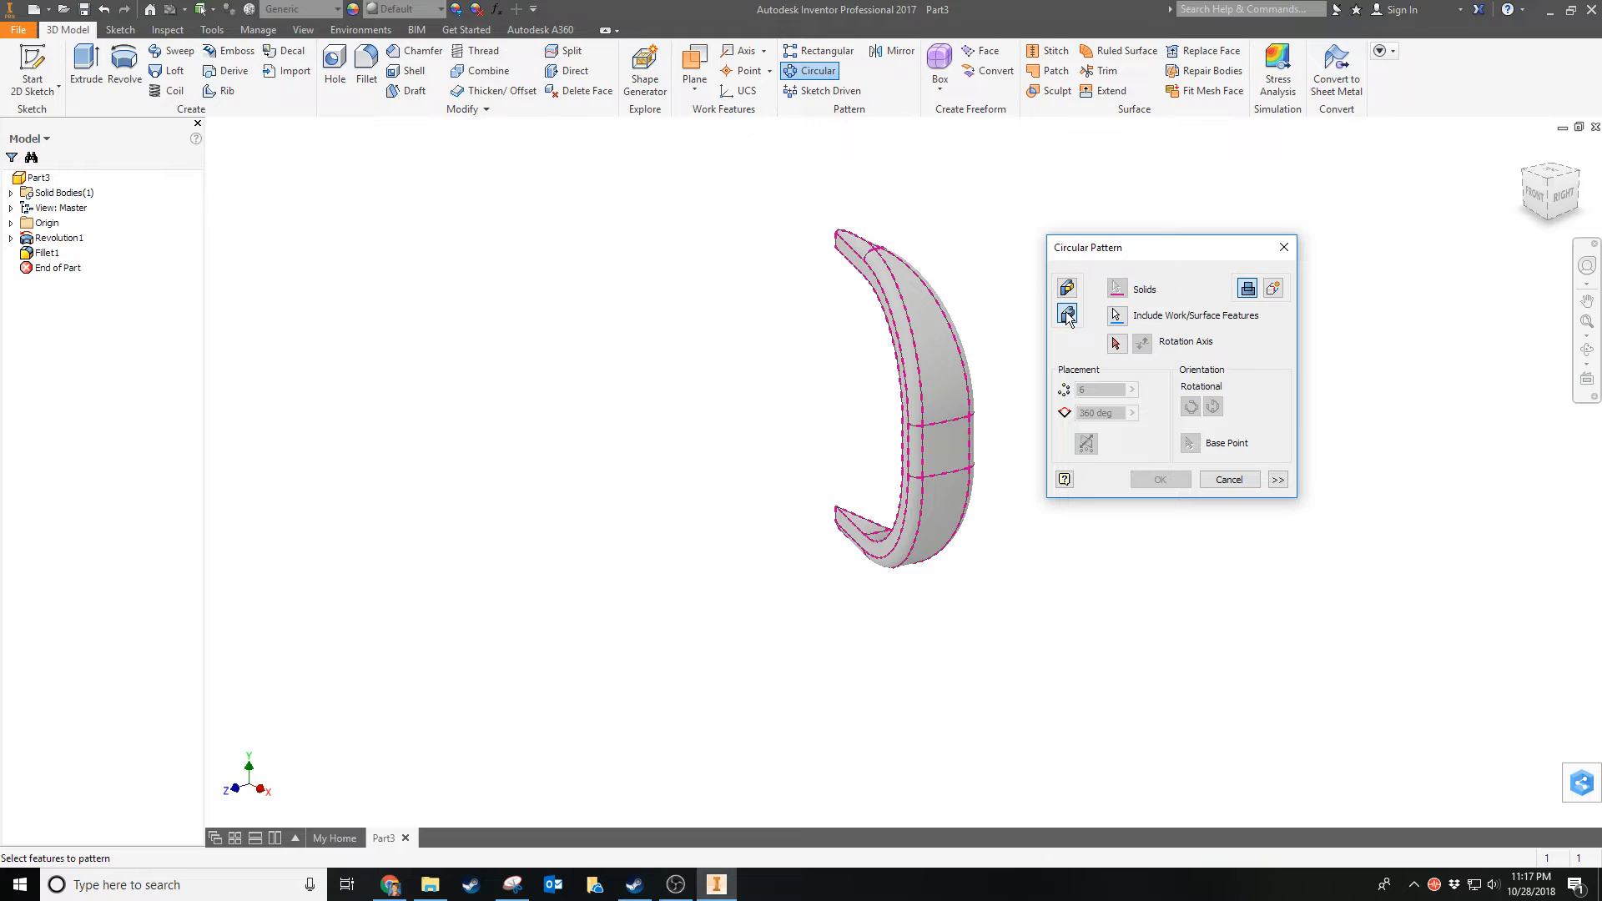
{"action": "left_click", "coordinate": [1117, 343]}
{"action": "left_click", "coordinate": [1117, 343]}
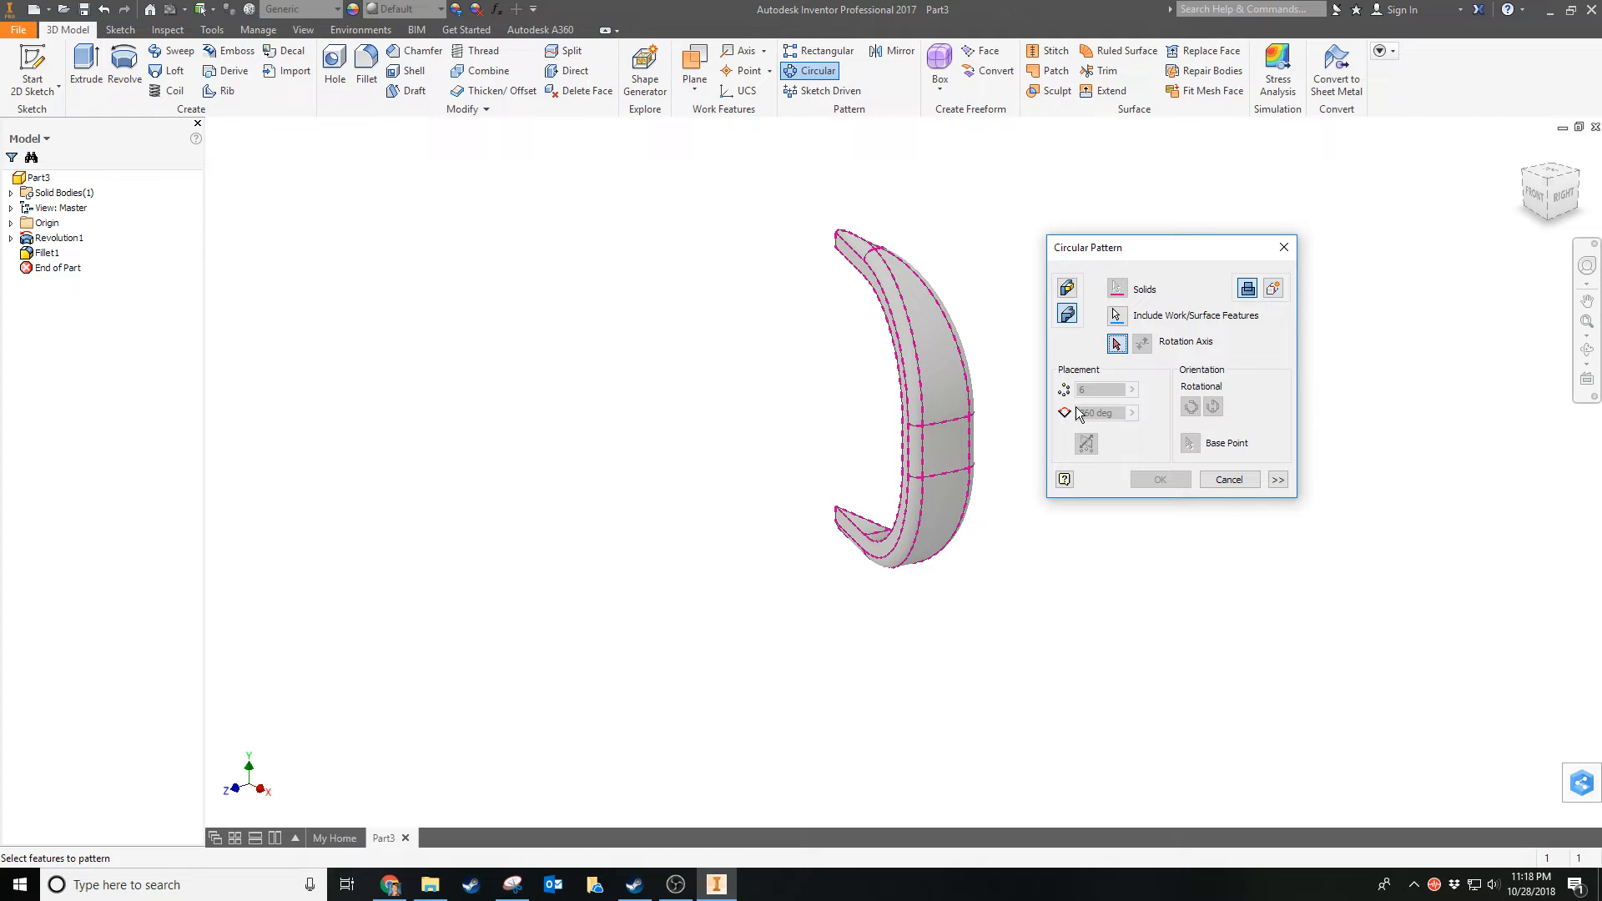
{"action": "left_click", "coordinate": [944, 435]}
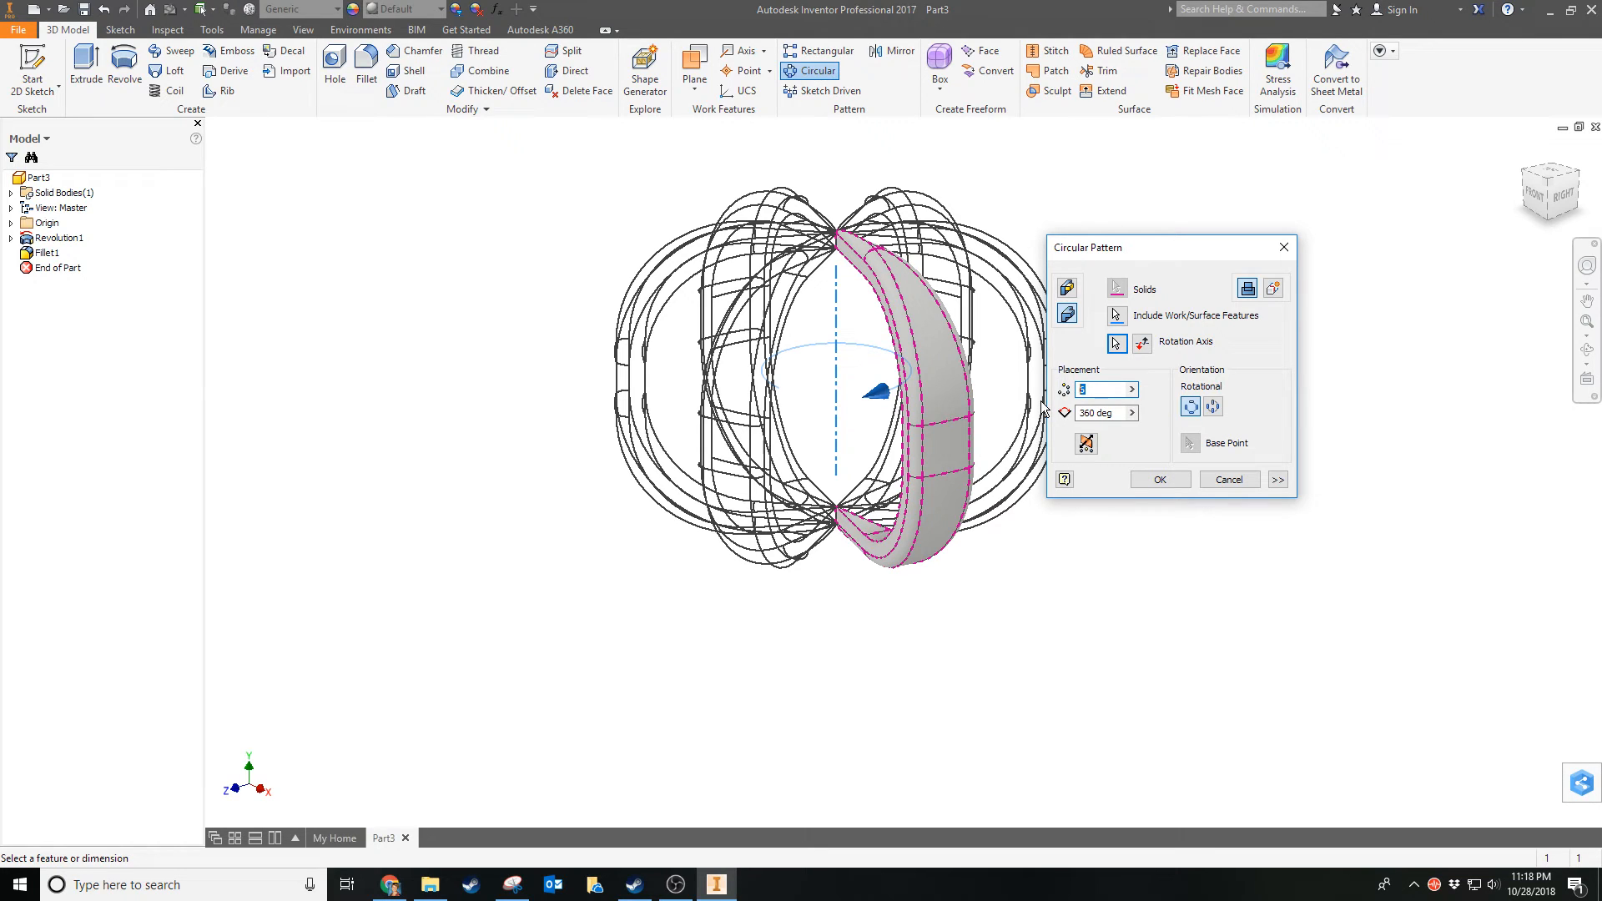
{"action": "type", "text": "18"}
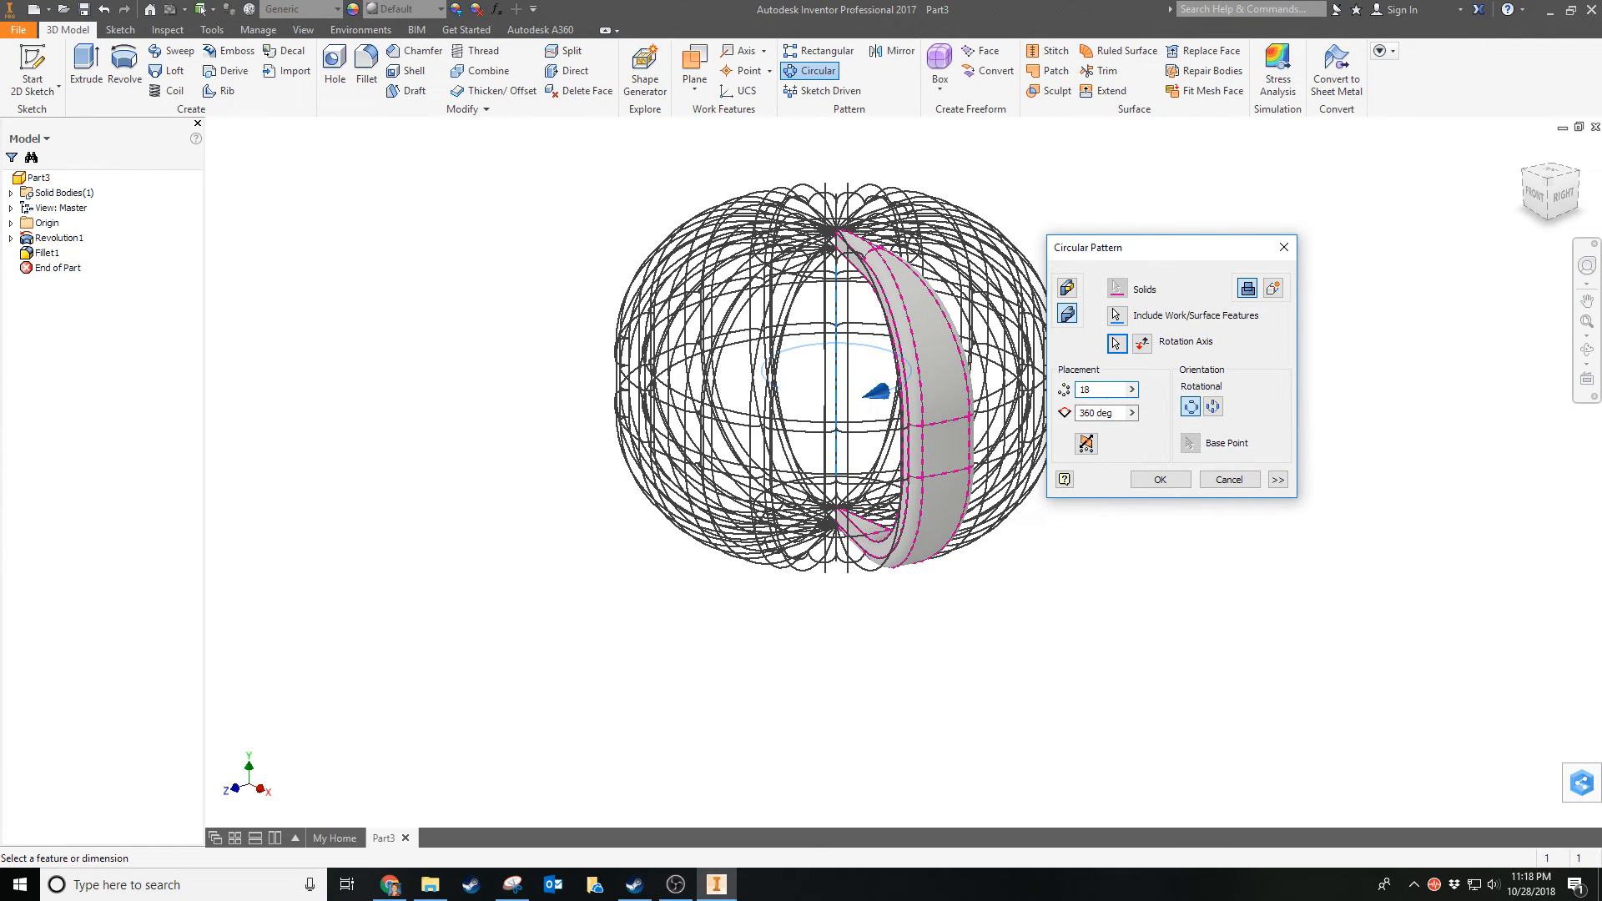
{"action": "left_click", "coordinate": [1162, 481]}
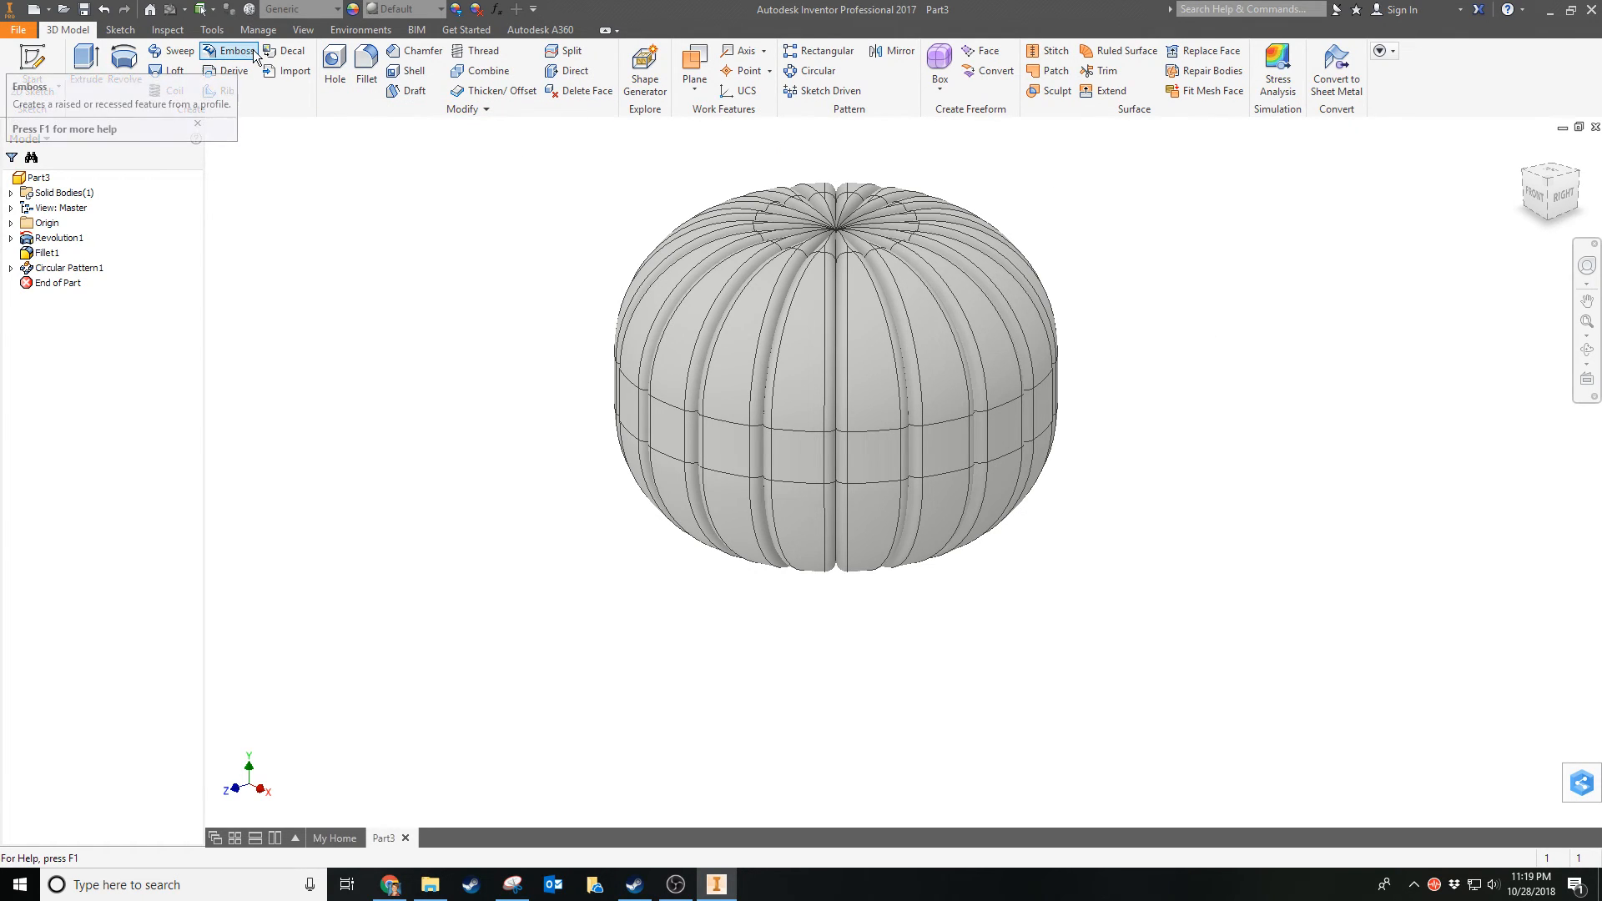
Set the visual style to Shaded so the model edges are hidden
{"action": "left_click", "coordinate": [299, 28]}
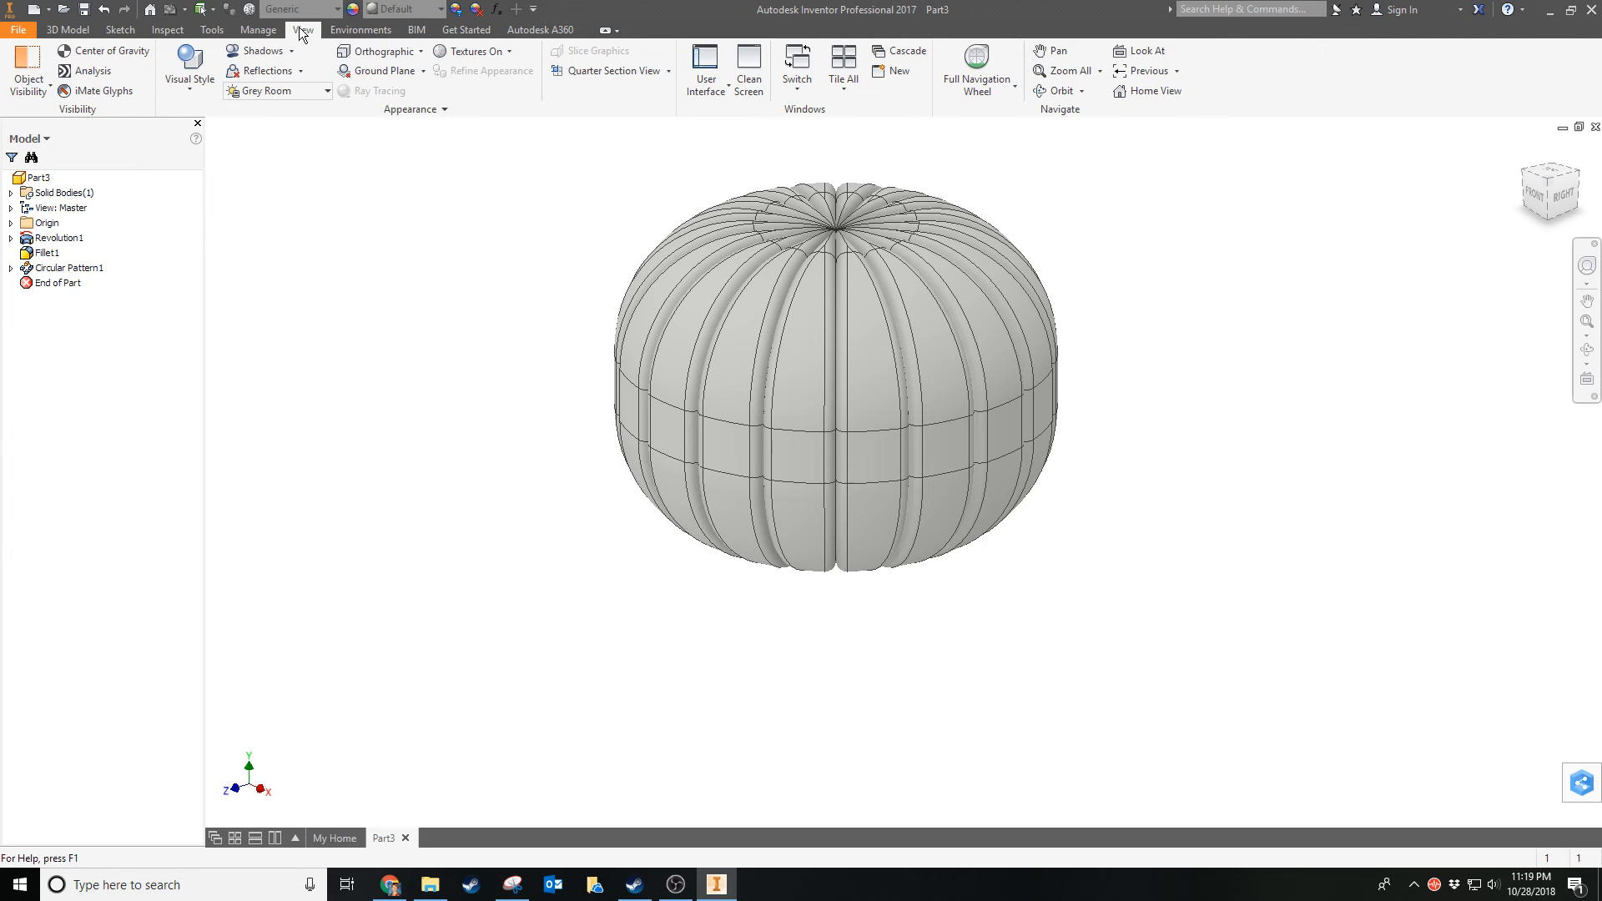
{"action": "left_click", "coordinate": [188, 87]}
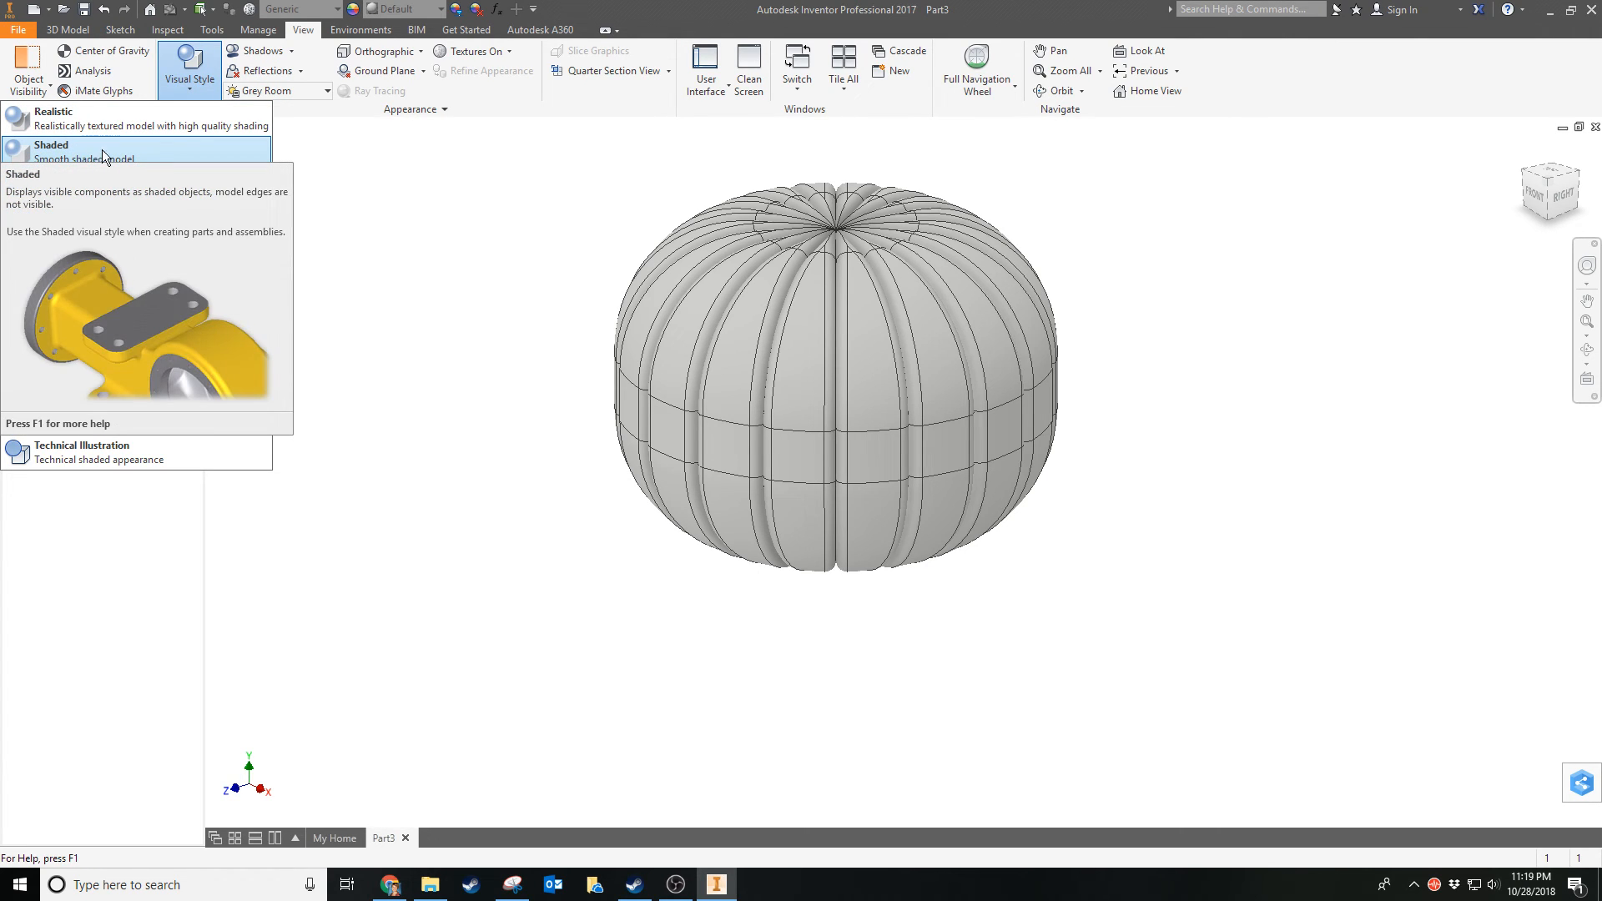
{"action": "left_click", "coordinate": [135, 150]}
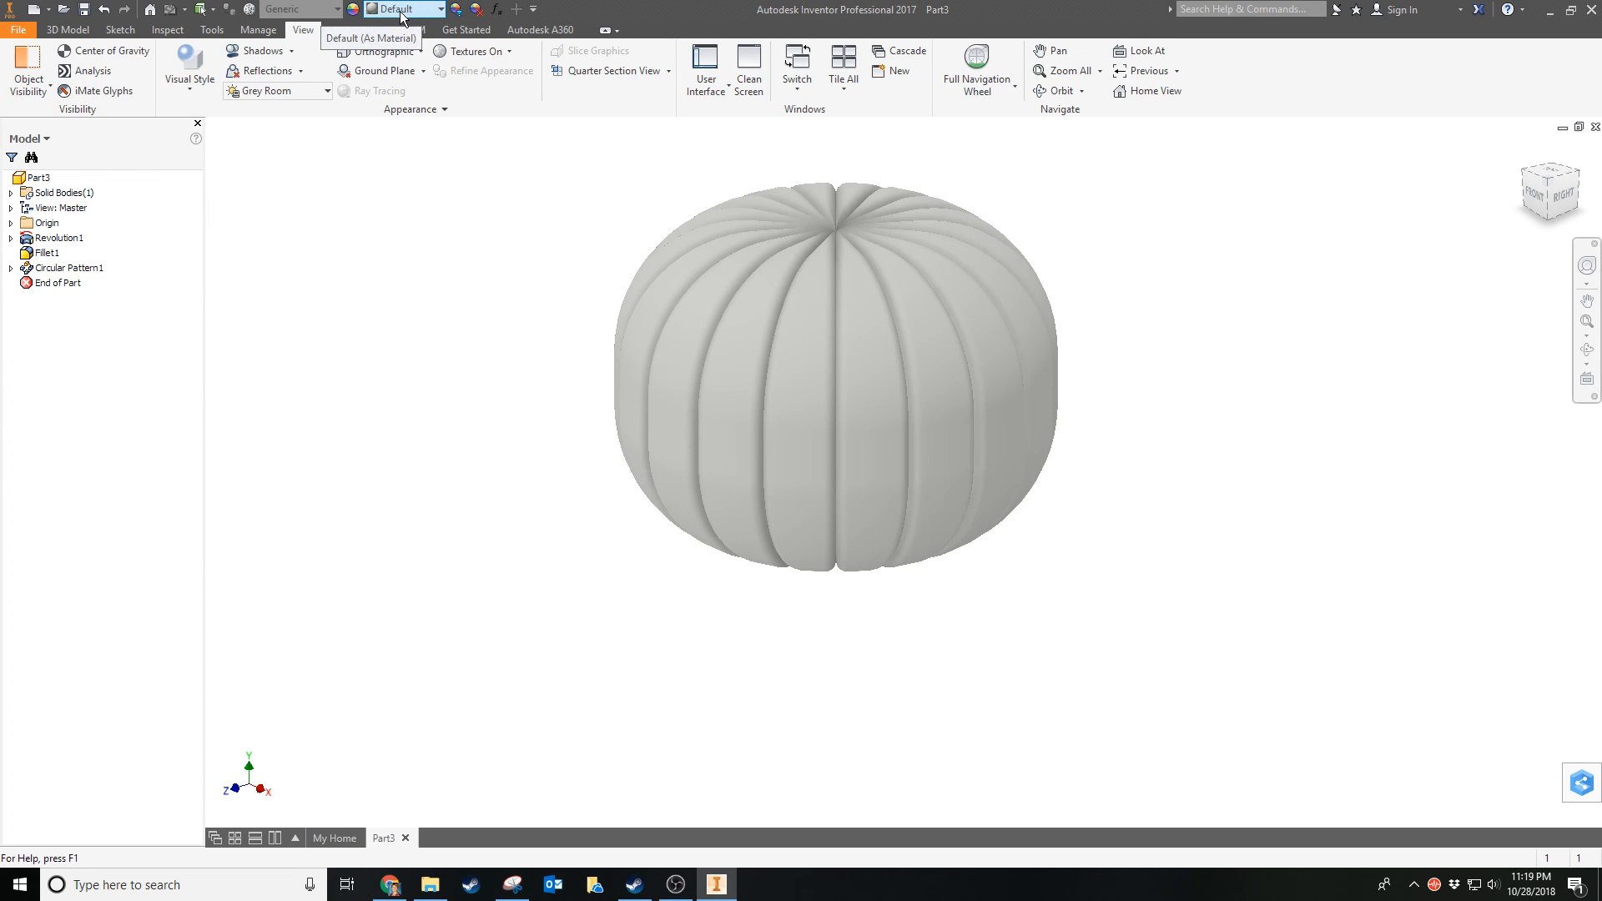
Apply the Orange appearance from the Inventor Material Library to the part
{"action": "left_click", "coordinate": [401, 10]}
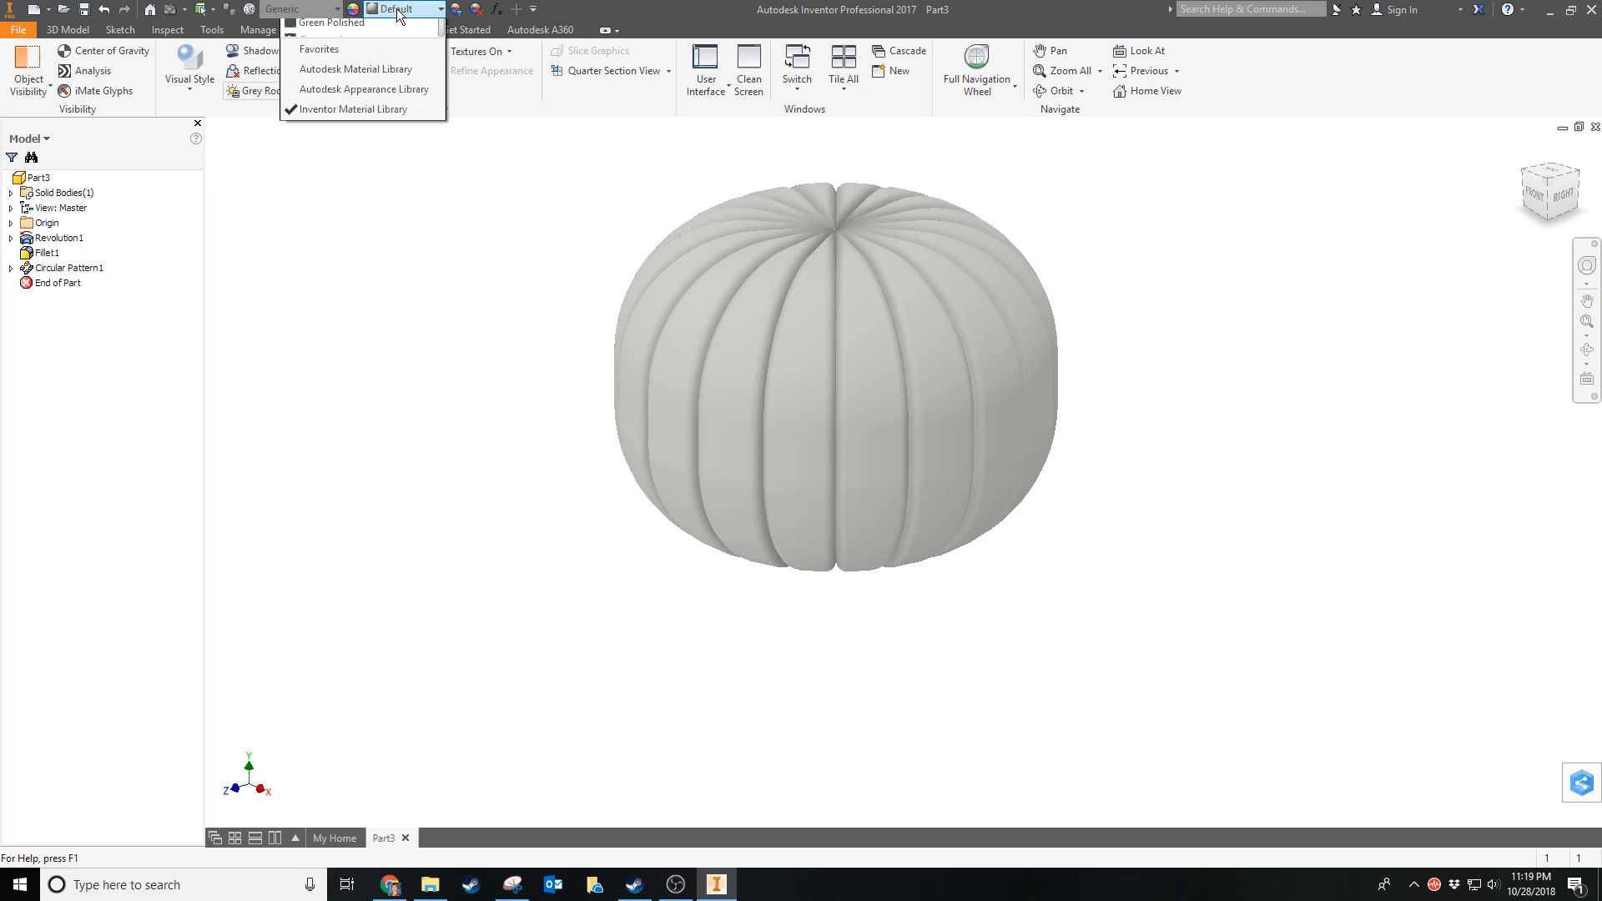
{"action": "scroll", "coordinate": [372, 398], "scroll_direction": "down", "scroll_amount": 9}
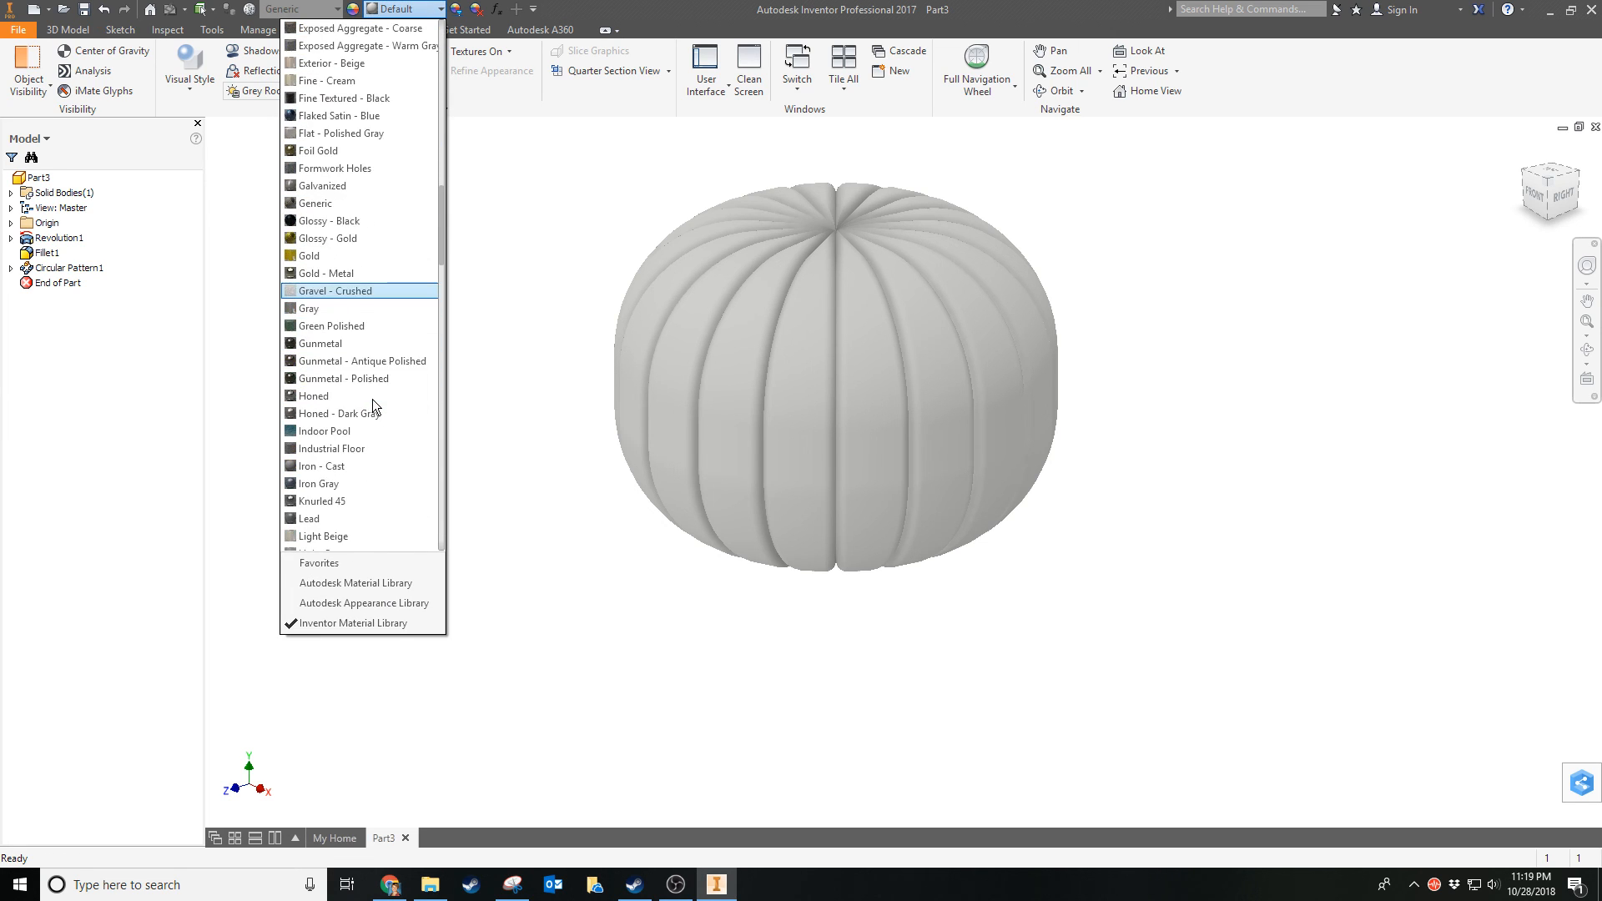
{"action": "scroll", "coordinate": [372, 405], "scroll_direction": "down", "scroll_amount": 7}
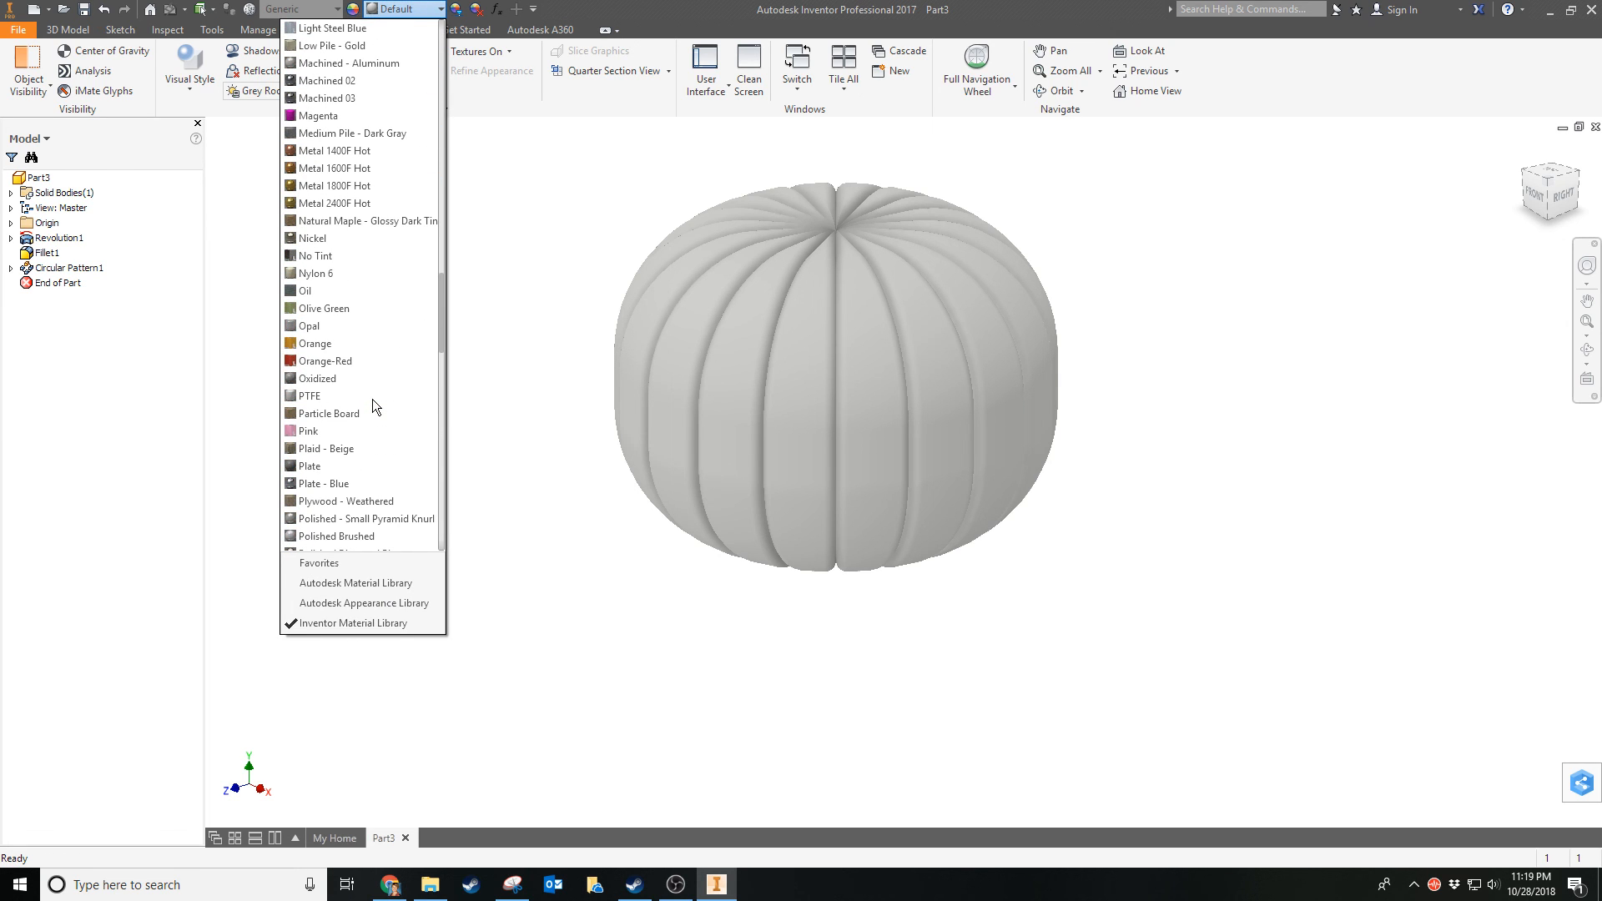
{"action": "scroll", "coordinate": [372, 399], "scroll_direction": "down", "scroll_amount": 1}
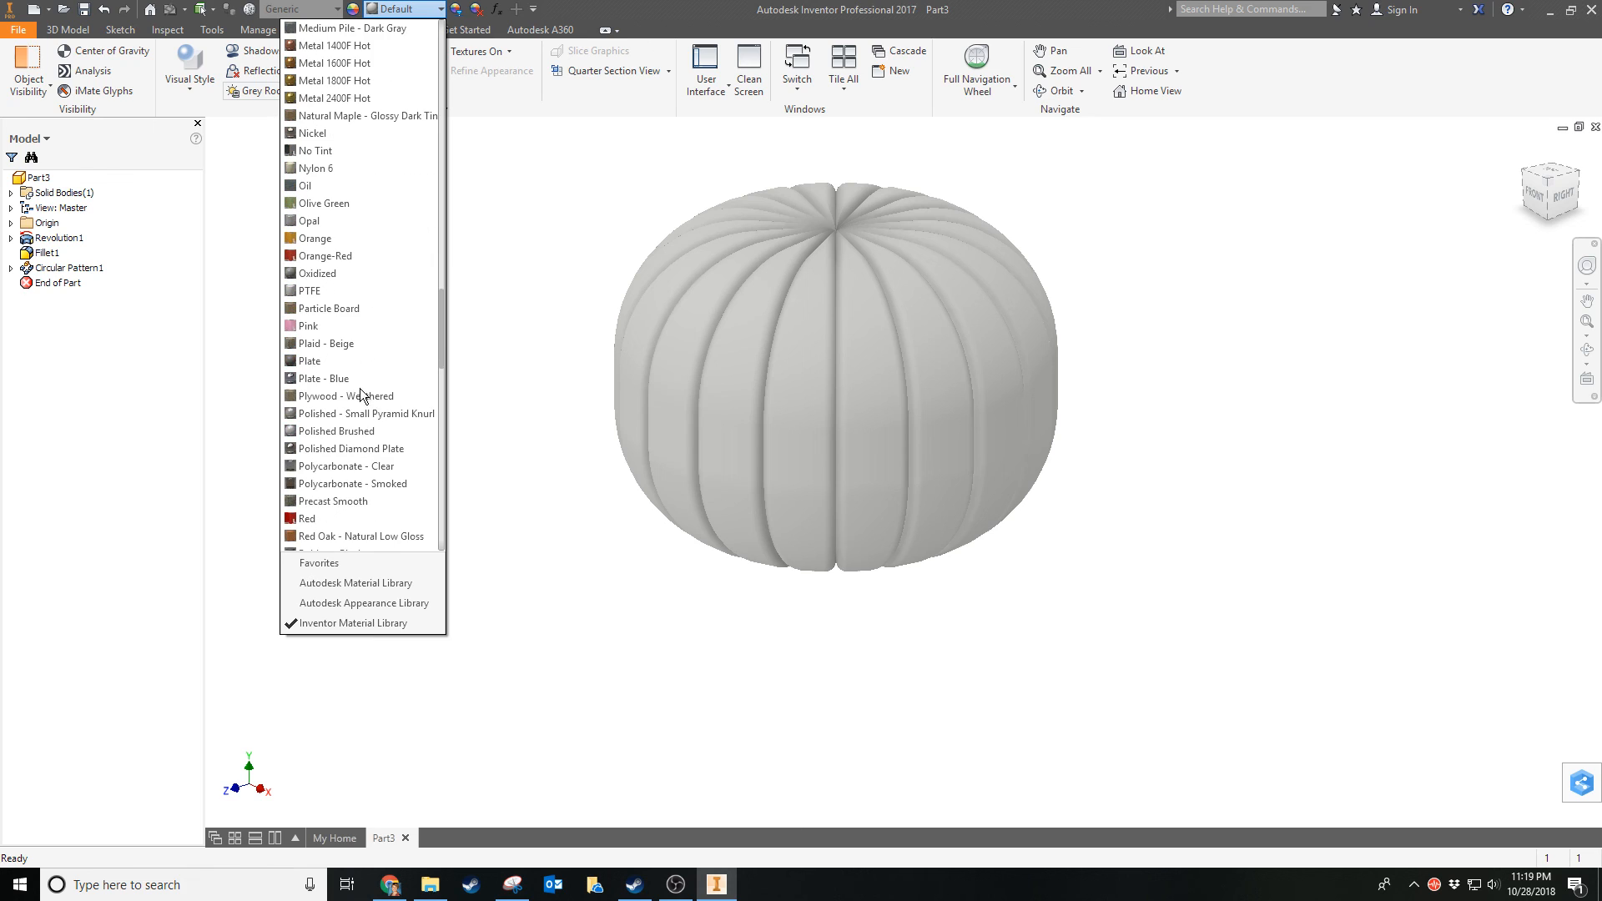
{"action": "left_click", "coordinate": [317, 240]}
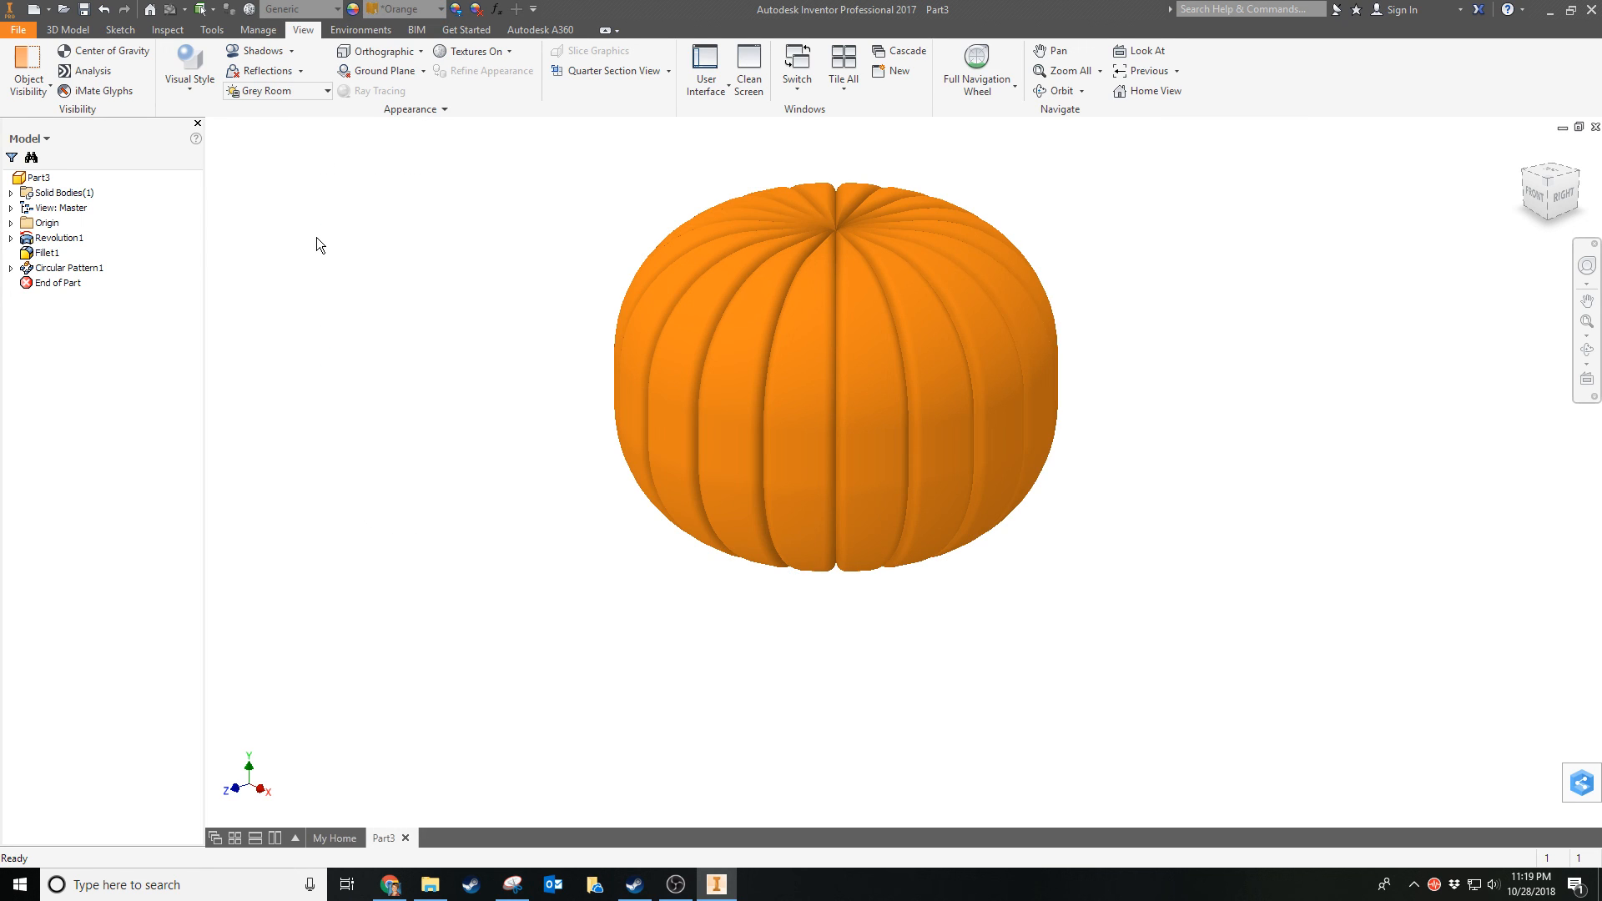